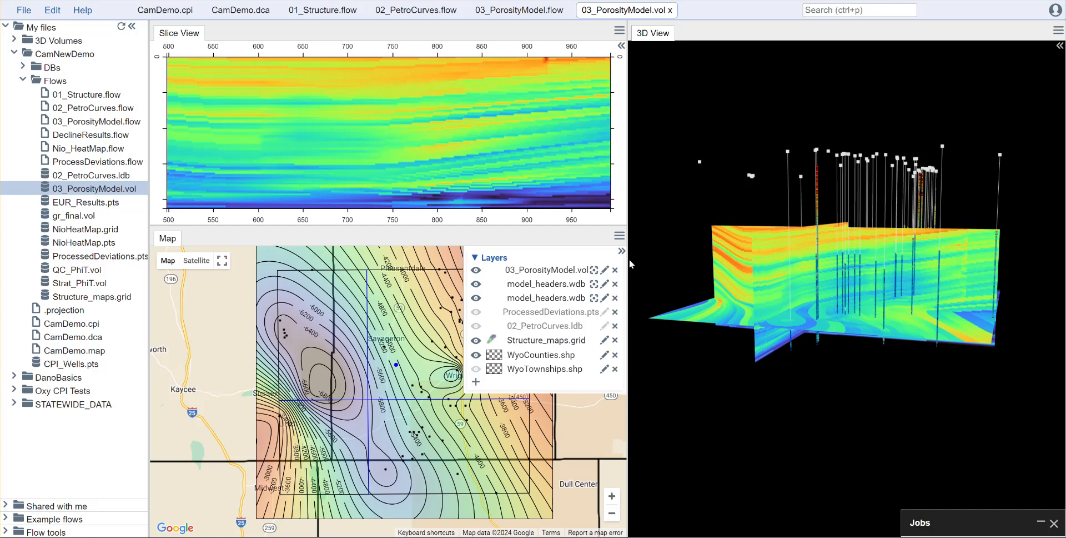
# Reposition the porosity volume's two slice lines on the map and examine the slices and wells in 3D from several angles.
pyautogui.moveTo(691, 241); pyautogui.dragTo(862, 395)
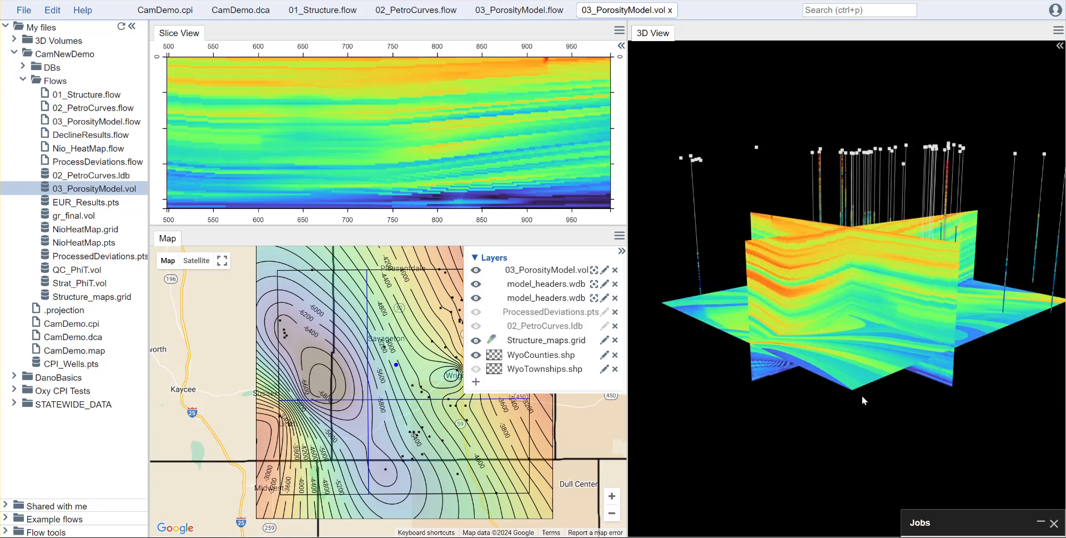
pyautogui.moveTo(806, 262)
pyautogui.mouseDown()
pyautogui.moveTo(787, 260)
pyautogui.moveTo(870, 261)
pyautogui.moveTo(824, 283)
pyautogui.moveTo(860, 281)
pyautogui.moveTo(820, 299)
pyautogui.moveTo(954, 271)
pyautogui.moveTo(844, 405)
pyautogui.moveTo(854, 407)
pyautogui.mouseUp()
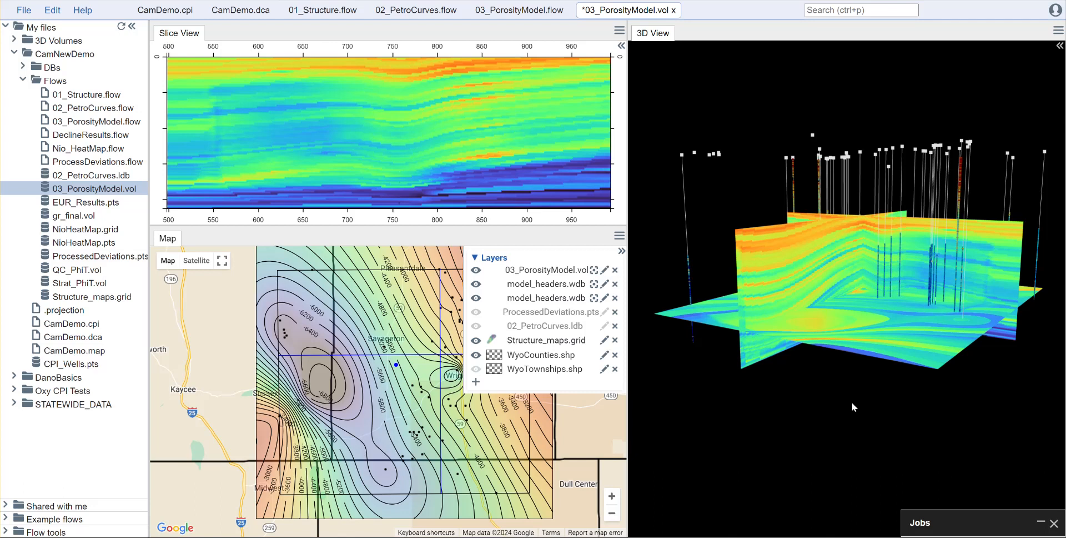
pyautogui.moveTo(852, 402); pyautogui.dragTo(979, 408)
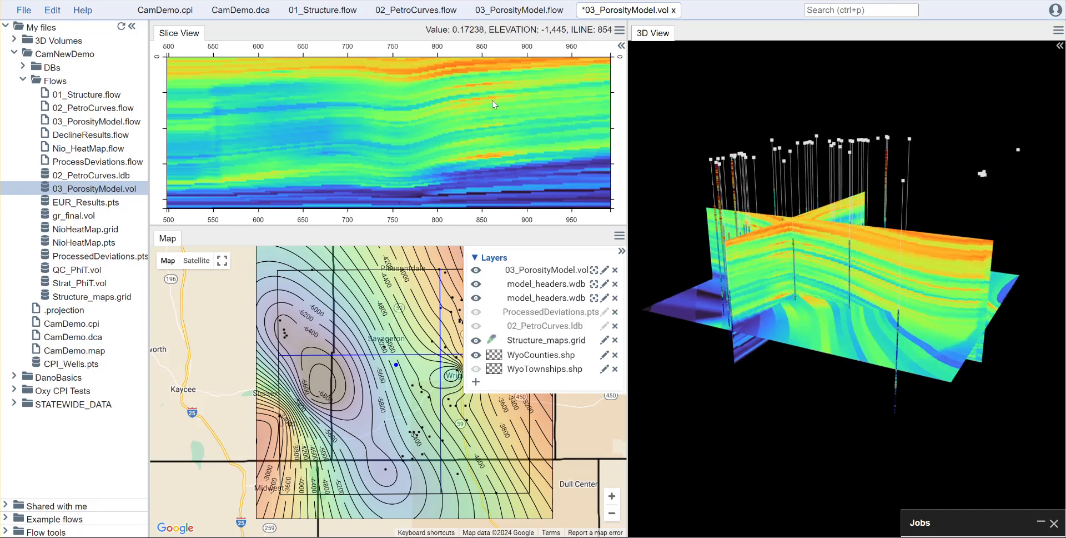
pyautogui.moveTo(432, 359); pyautogui.dragTo(433, 377)
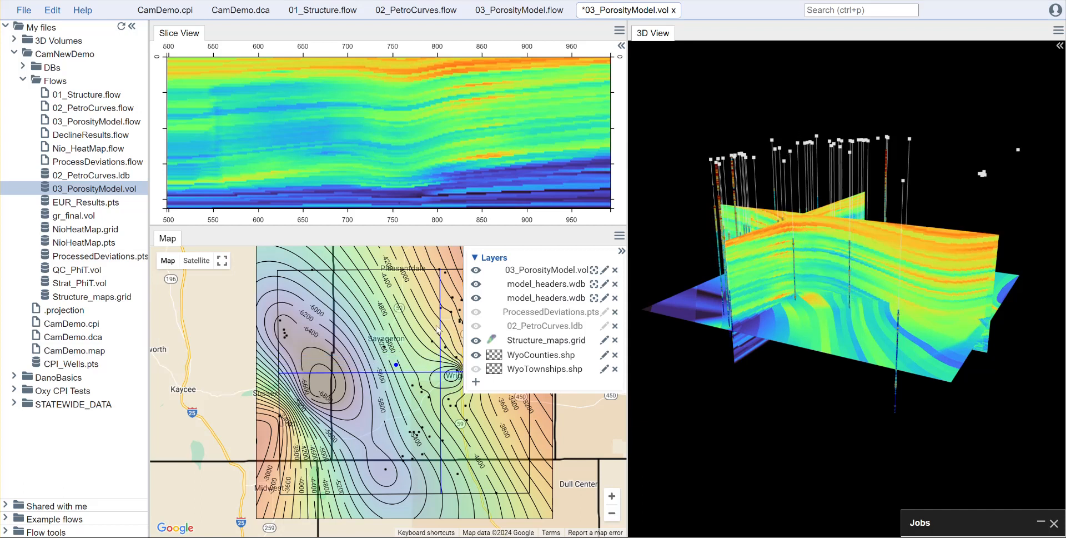
pyautogui.moveTo(441, 329); pyautogui.dragTo(393, 326)
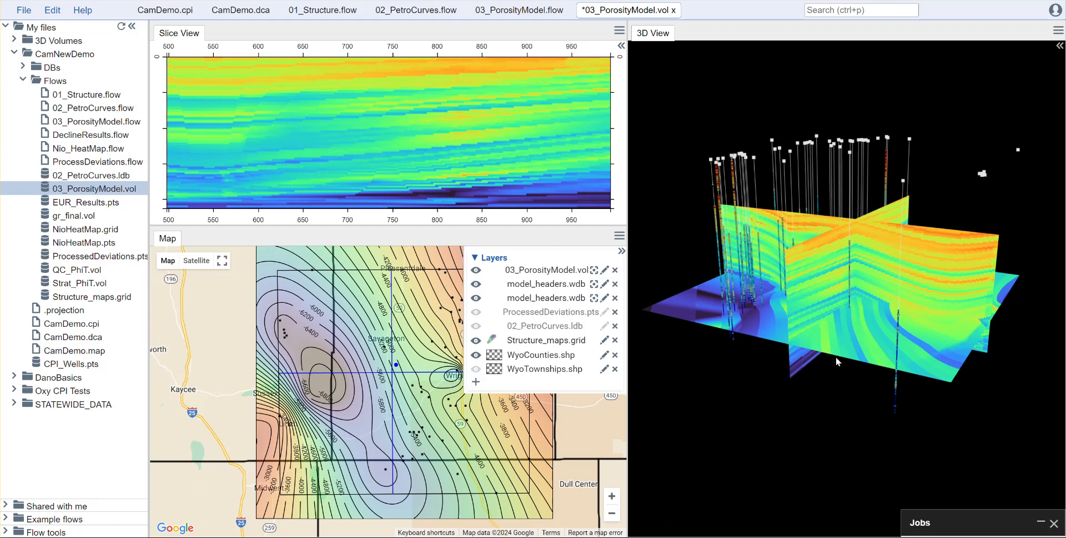
pyautogui.moveTo(841, 359); pyautogui.dragTo(768, 304)
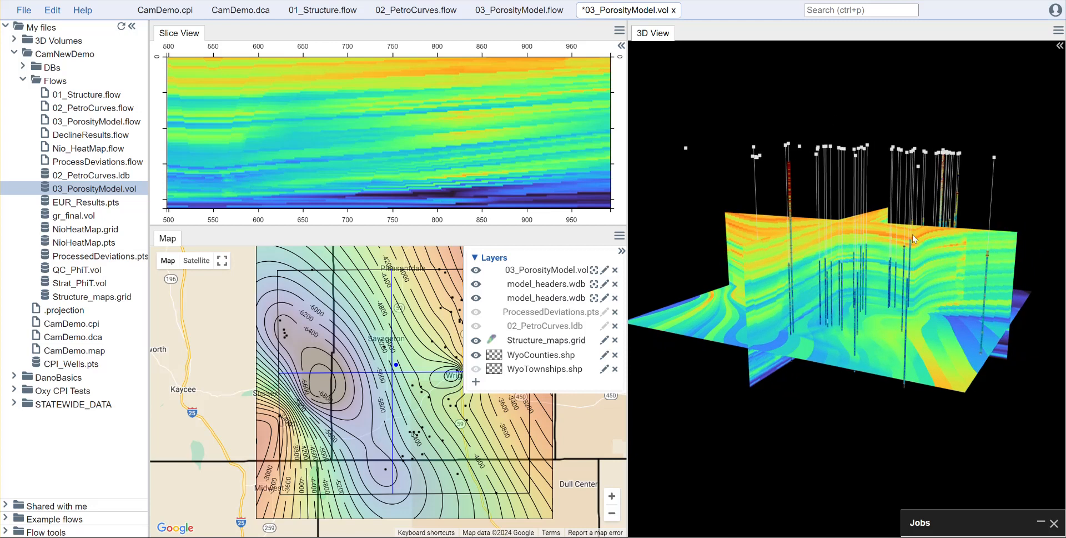
pyautogui.moveTo(864, 362); pyautogui.dragTo(922, 385)
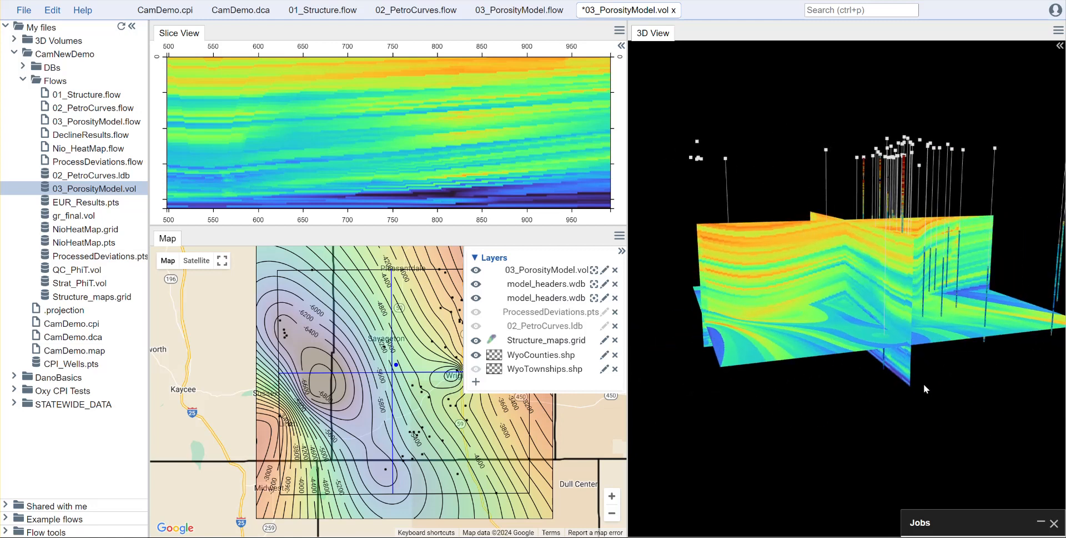
pyautogui.moveTo(887, 446); pyautogui.dragTo(859, 402)
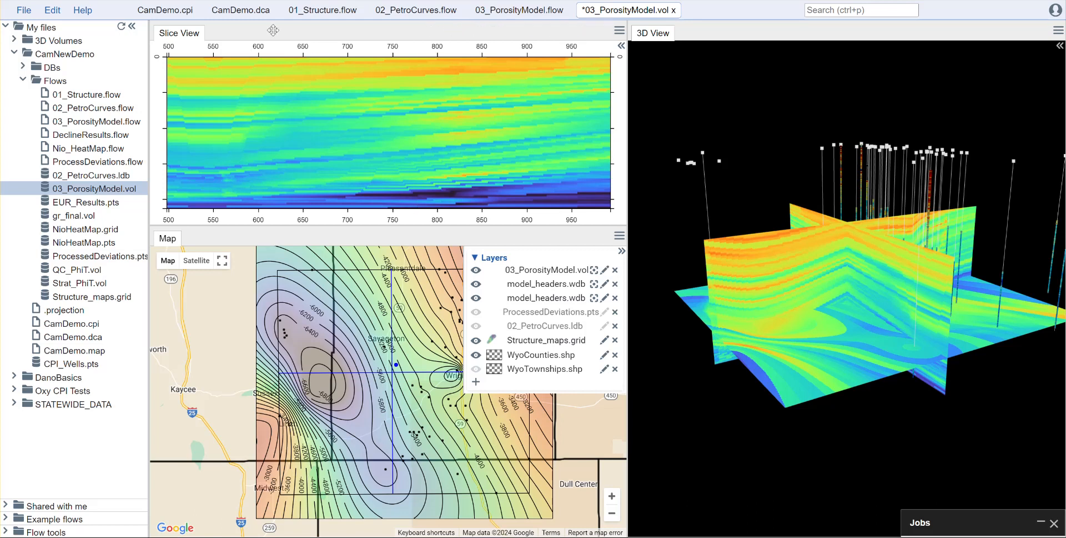
# Close CamDemo.dca and show the CamDemo.cpi project with the file browser collapsed.
pyautogui.middleClick(251, 13)
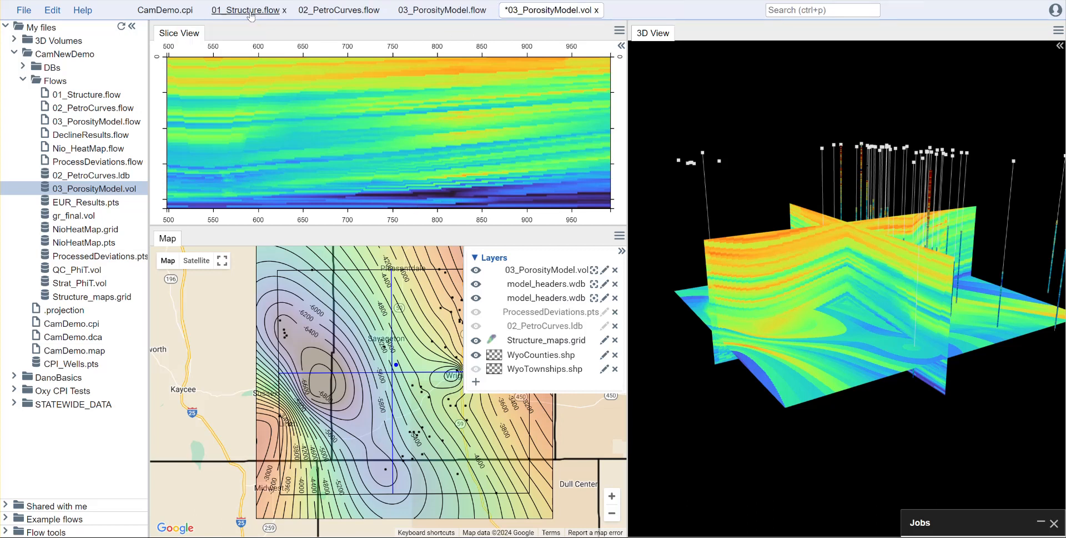
pyautogui.click(175, 12)
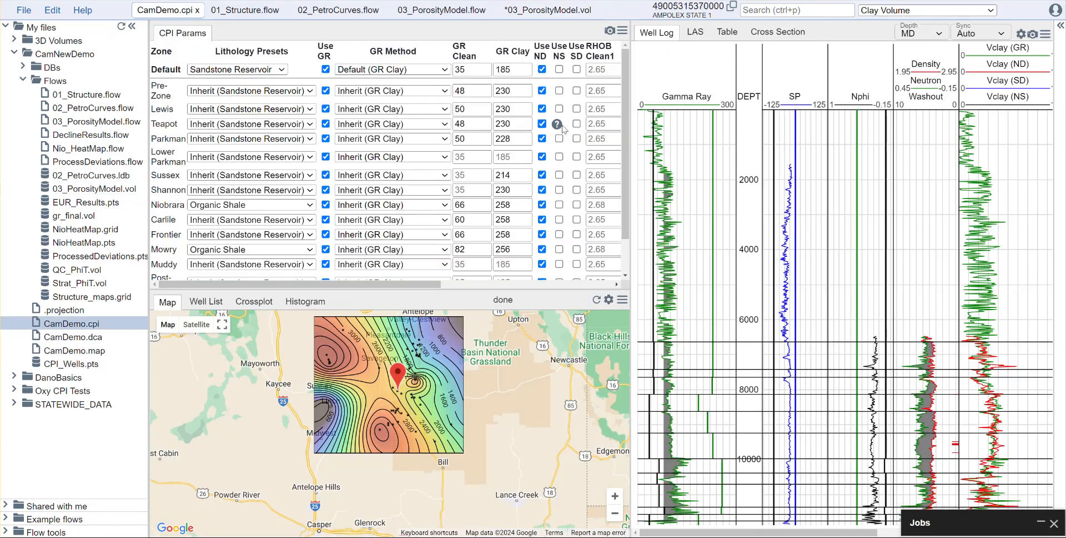
pyautogui.click(132, 26)
# Reduce the CPI parameter table to its basic columns and widen the well log area.
pyautogui.moveTo(499, 128)
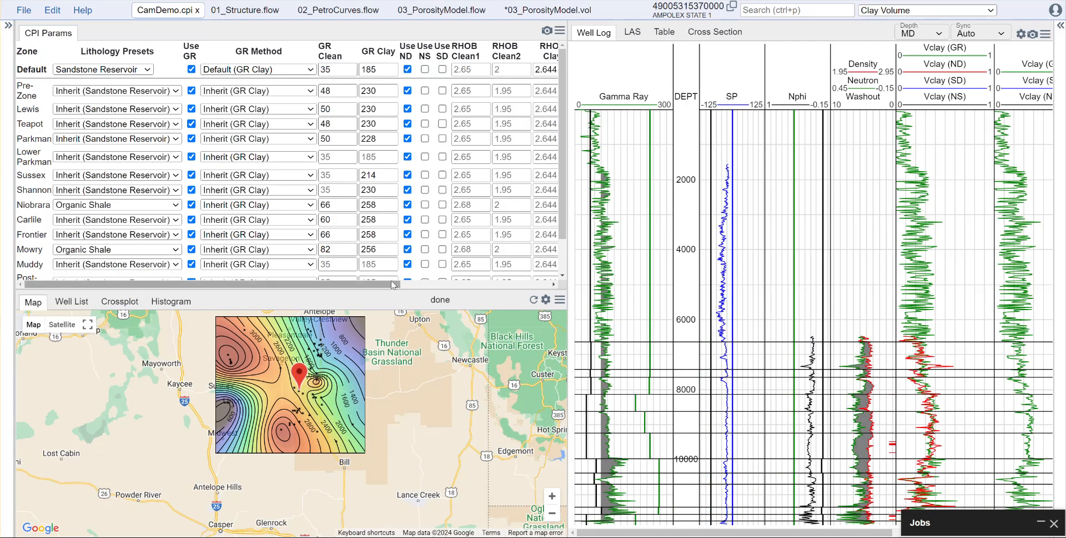
pyautogui.moveTo(392, 285); pyautogui.dragTo(544, 285)
pyautogui.click(538, 54)
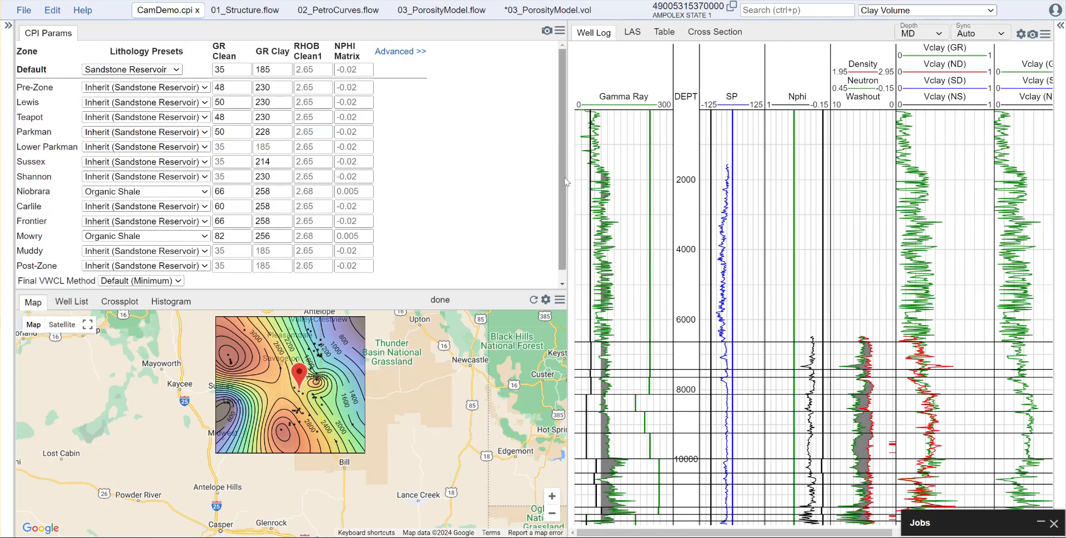
pyautogui.moveTo(565, 180); pyautogui.dragTo(474, 181)
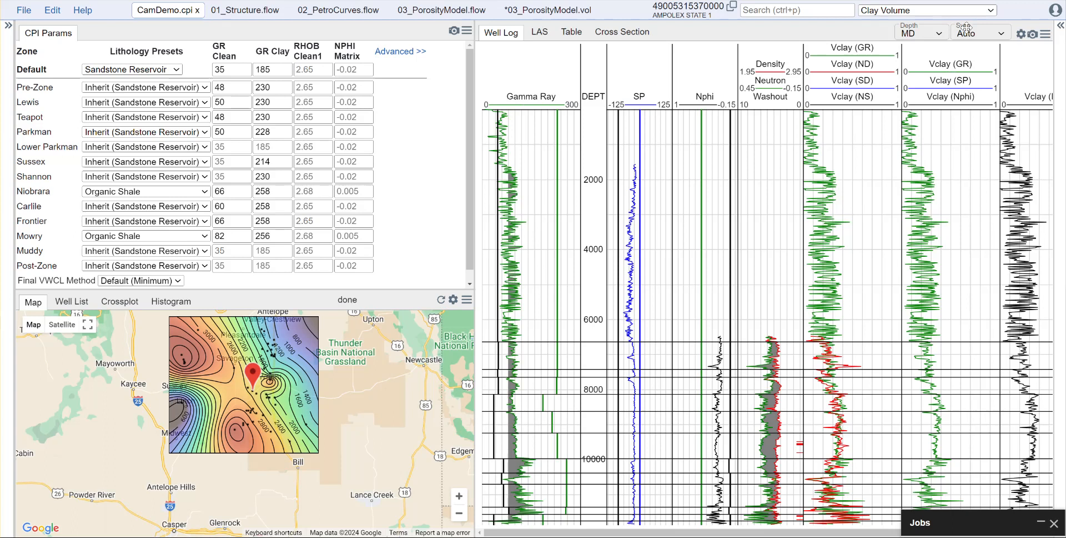
# Check the project's database files and zoom the well log to the interval below about 6,000 depth.
pyautogui.click(1061, 26)
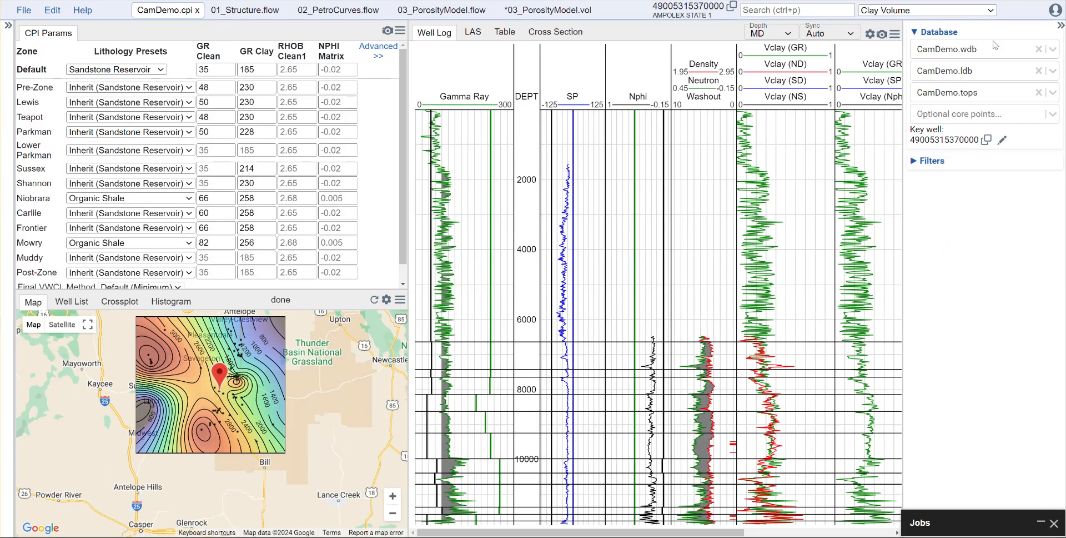
pyautogui.click(1062, 26)
pyautogui.moveTo(598, 321); pyautogui.dragTo(599, 525)
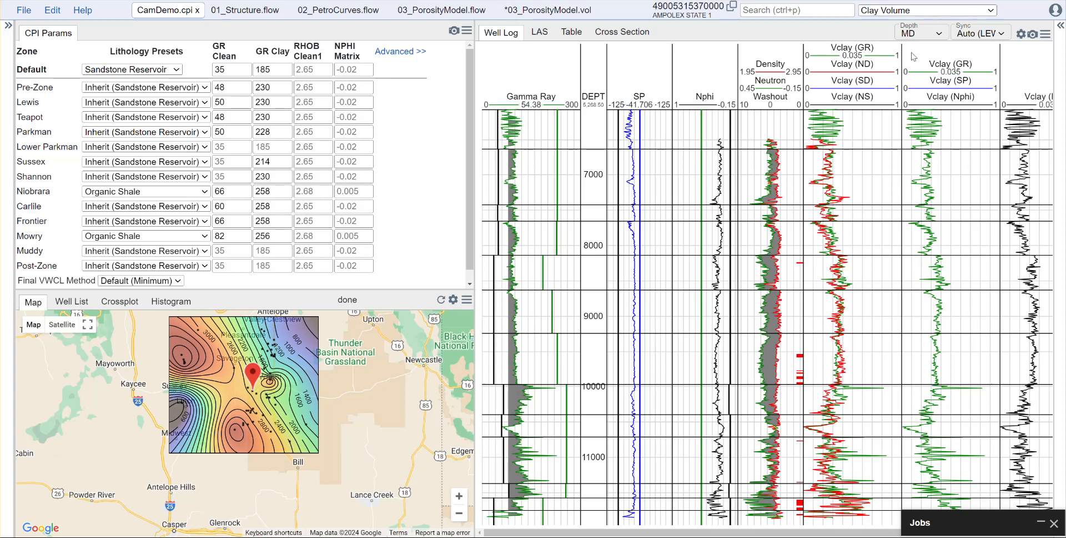
# Show the well cross section flattened on PARKMAN and examine the formation tops across the wells.
pyautogui.click(634, 32)
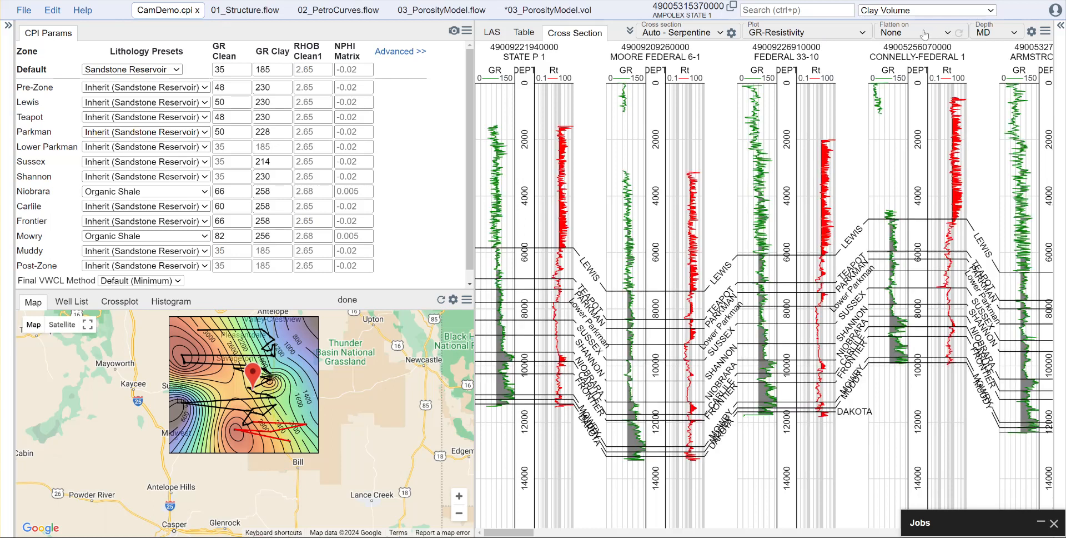
pyautogui.click(923, 35)
pyautogui.click(903, 75)
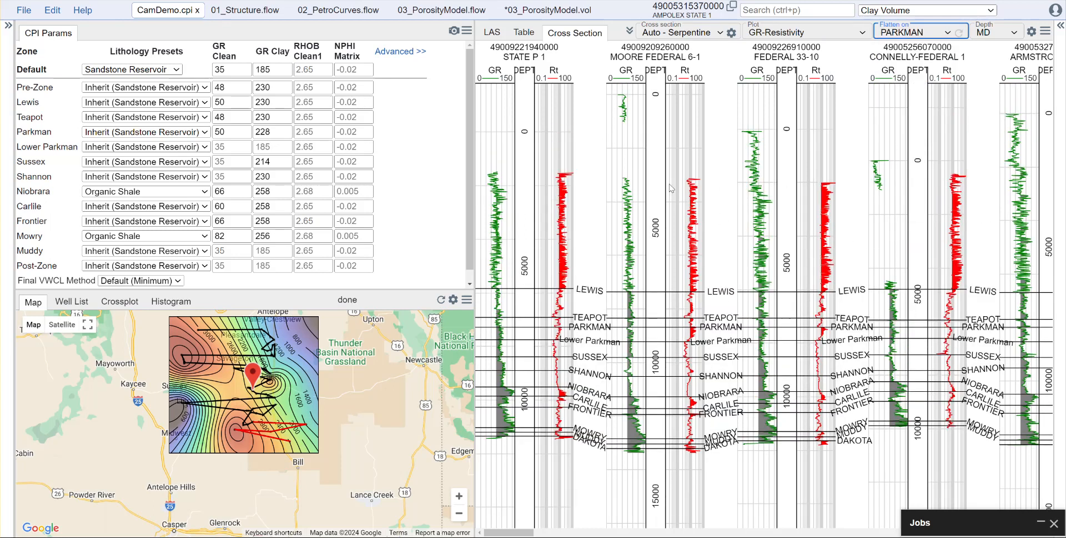
pyautogui.scroll(-3, 732, 304)
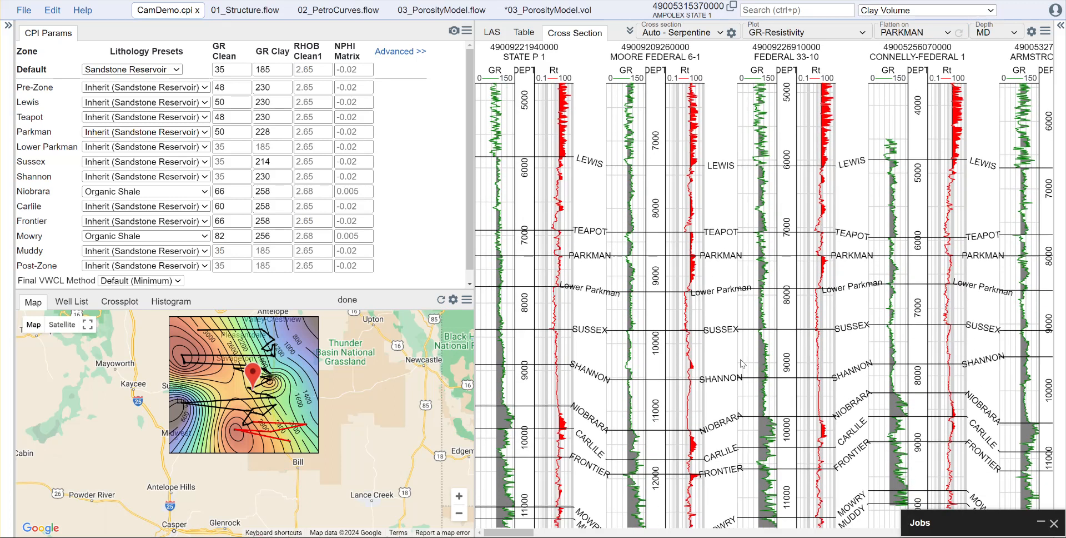
pyautogui.moveTo(508, 532); pyautogui.dragTo(547, 532)
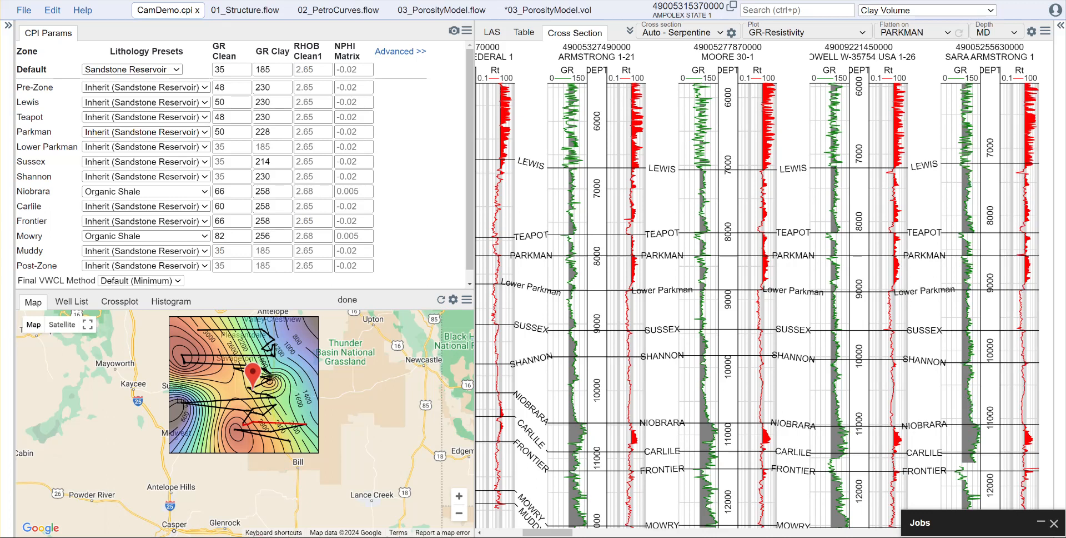
pyautogui.moveTo(547, 532); pyautogui.dragTo(509, 535)
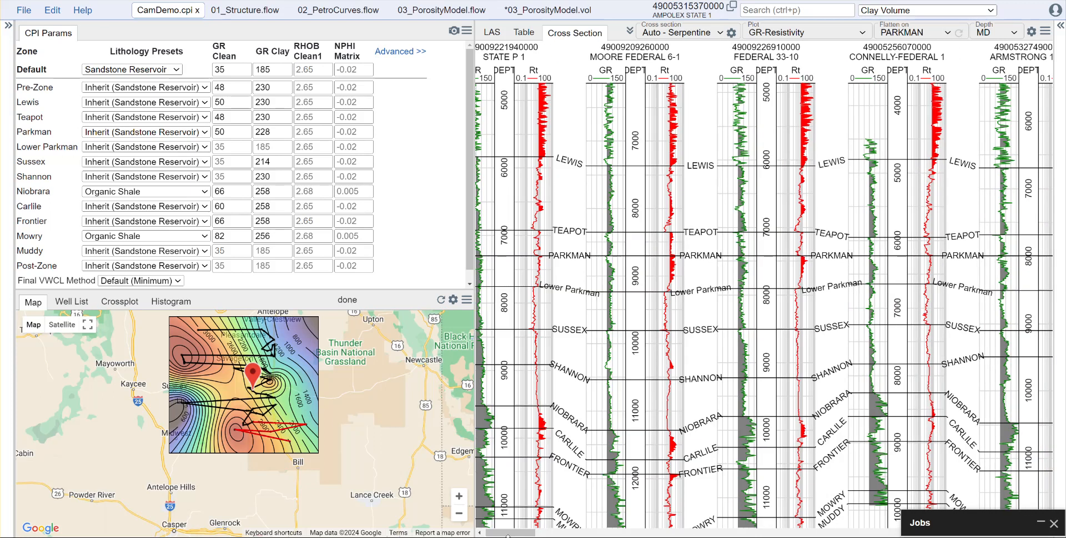
# Review the TopsToTVD, PointsToGrid and GridOutput settings of 01_Structure.flow.
pyautogui.click(244, 10)
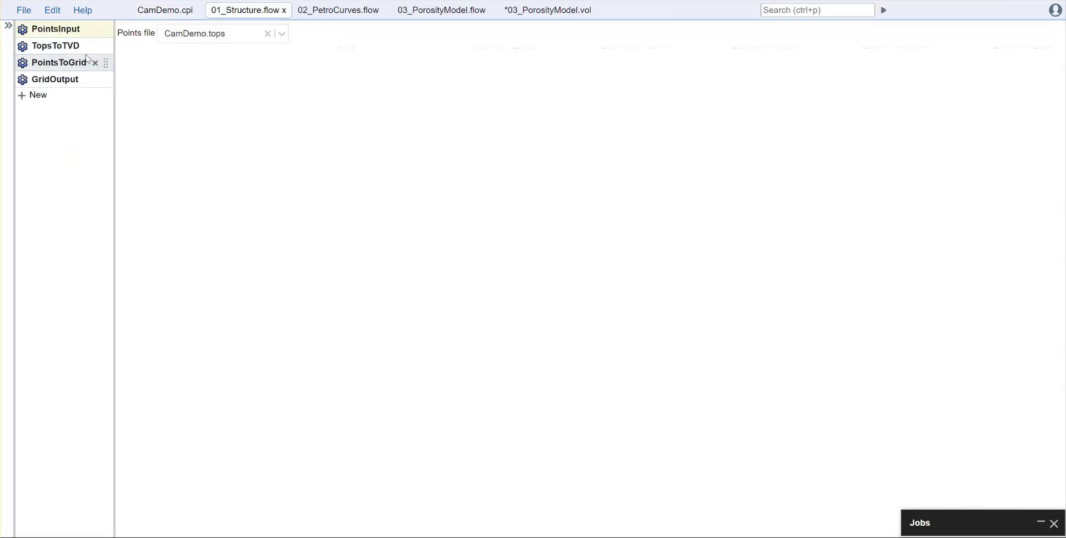
pyautogui.click(55, 46)
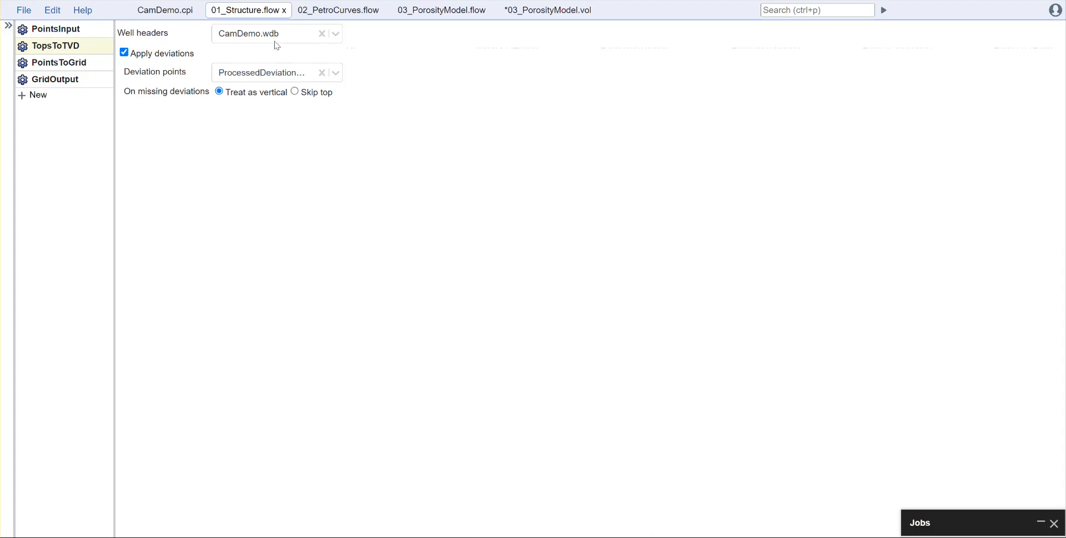
pyautogui.click(78, 62)
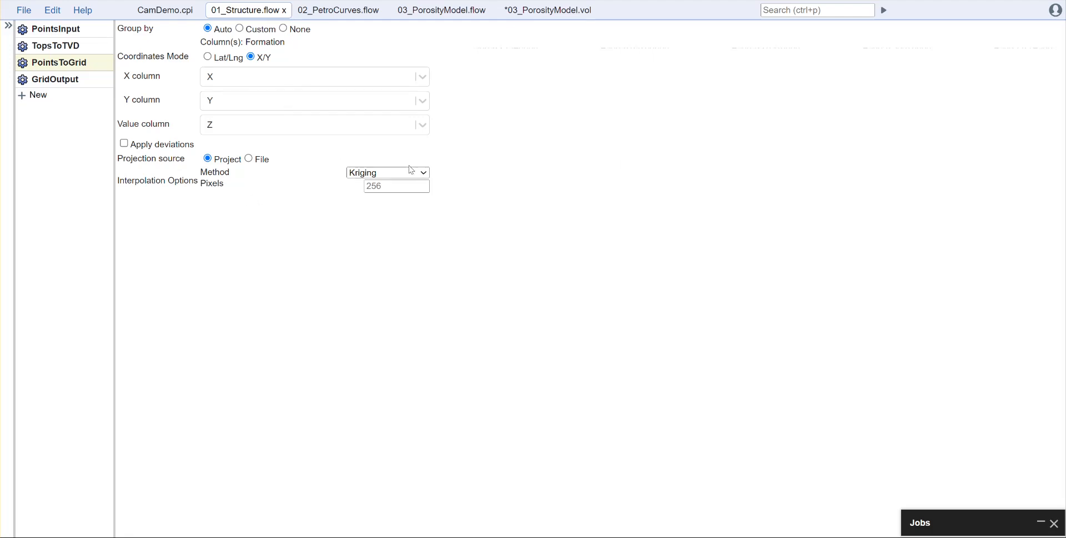
pyautogui.click(50, 79)
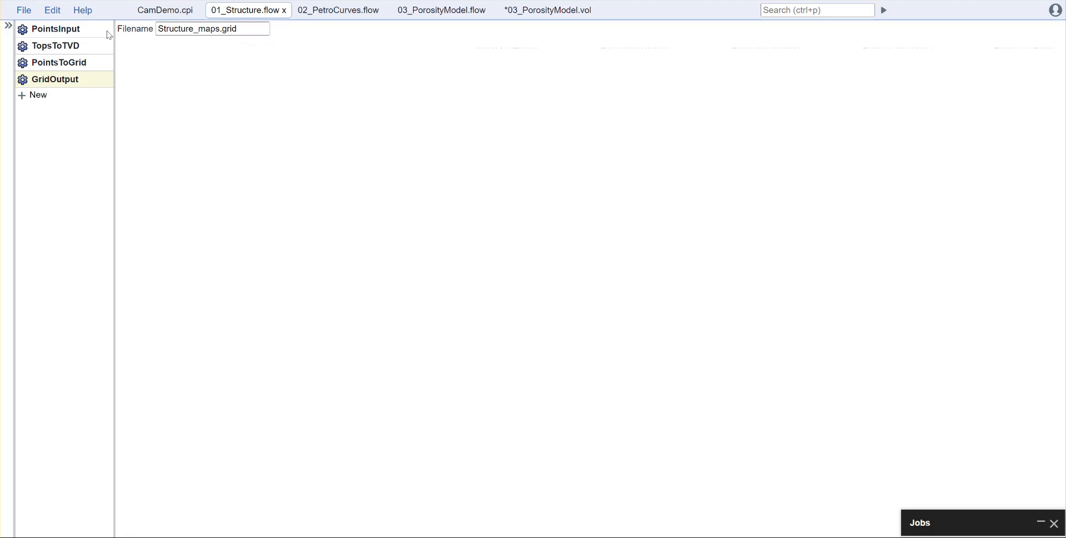
# Open Structure_maps.grid from the Flows folder and show its colorbar.
pyautogui.click(8, 25)
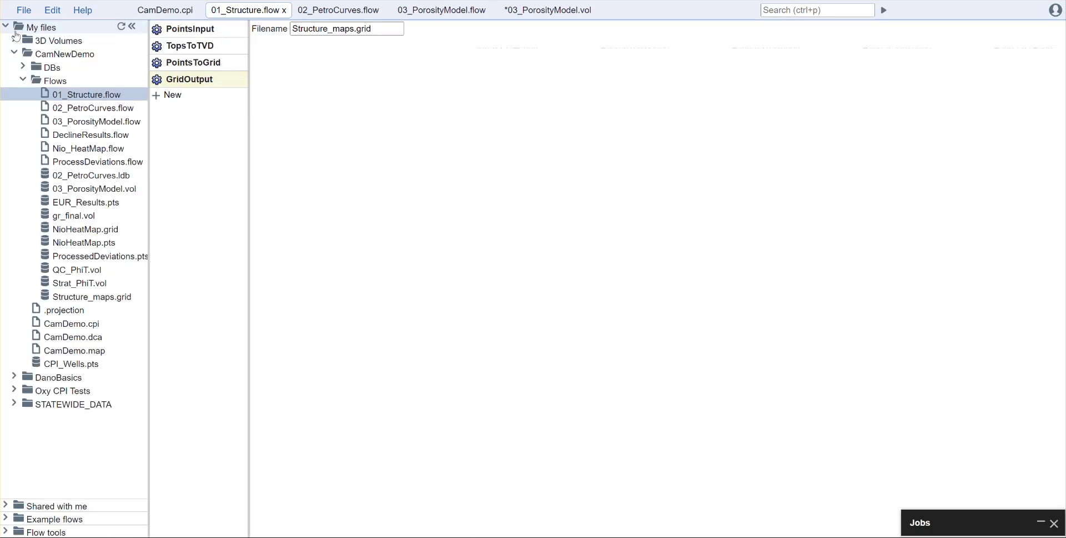
pyautogui.click(118, 297)
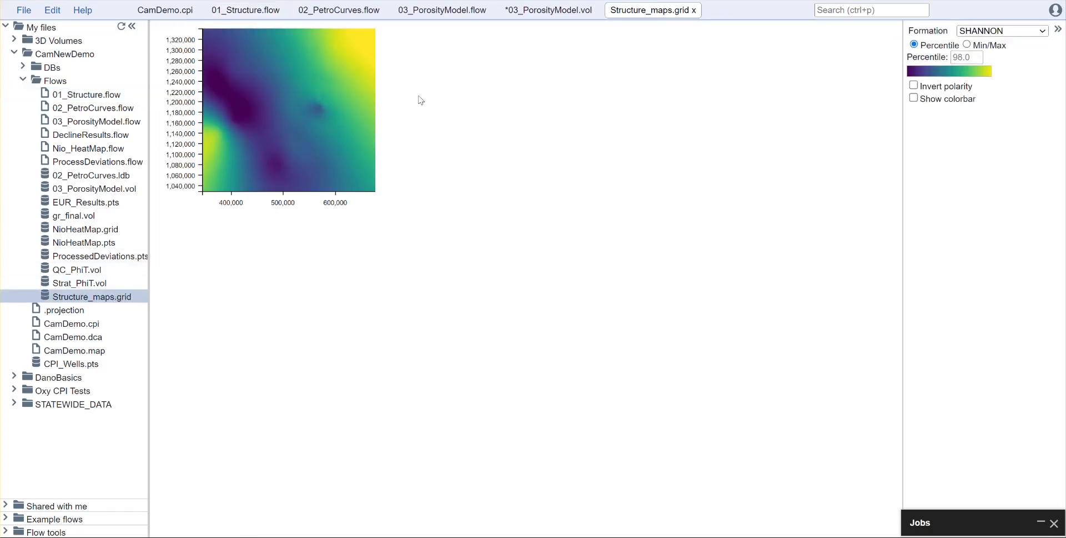
pyautogui.click(975, 100)
# View the structure maps of the LOWER PARKMAN, NIOBRARA, SUSSEX and TEAPOT formations one after another.
pyautogui.click(1022, 31)
pyautogui.click(1014, 68)
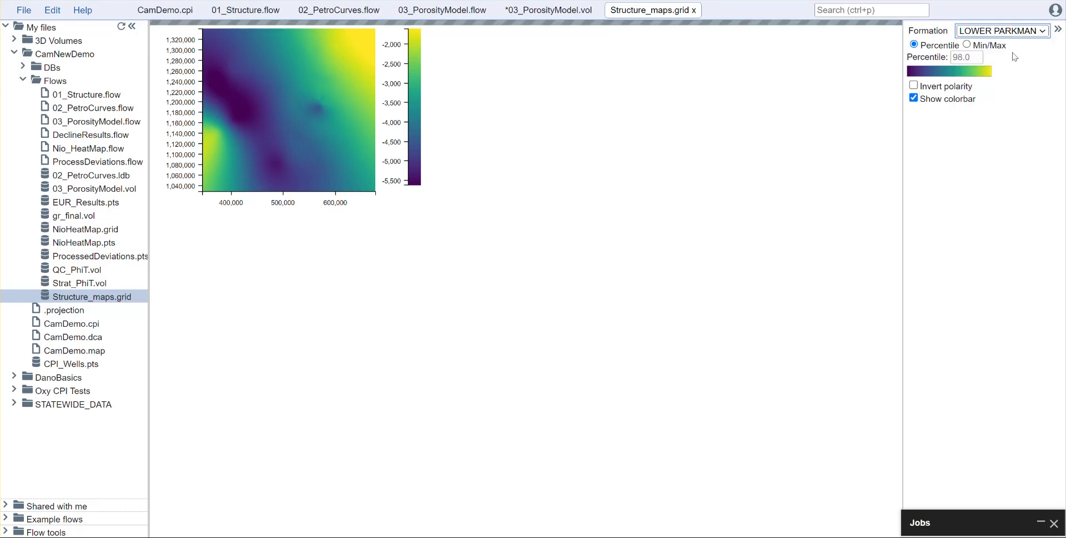
pyautogui.click(1022, 31)
pyautogui.click(1015, 75)
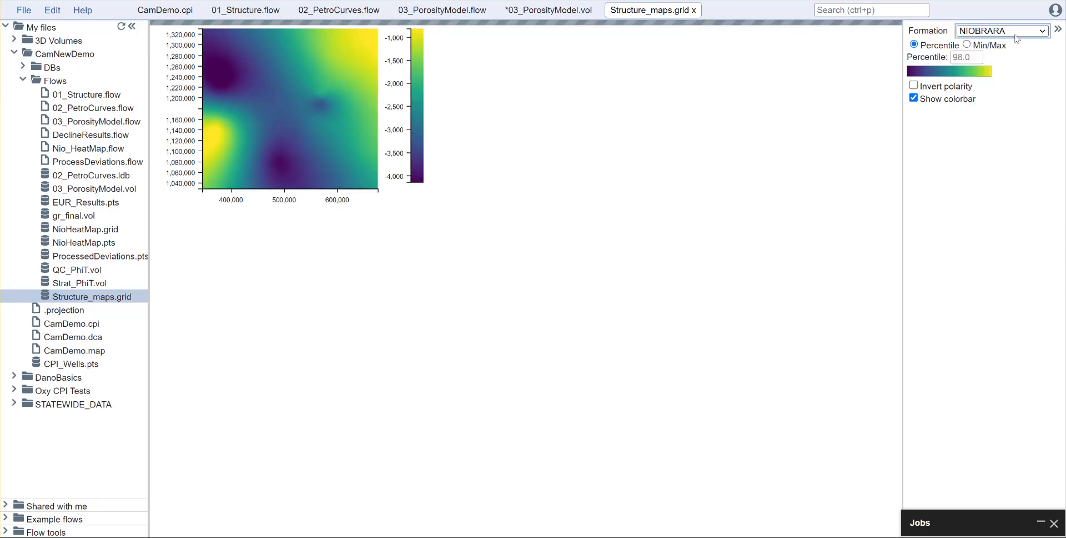
pyautogui.click(1017, 32)
pyautogui.click(1012, 87)
pyautogui.click(1016, 34)
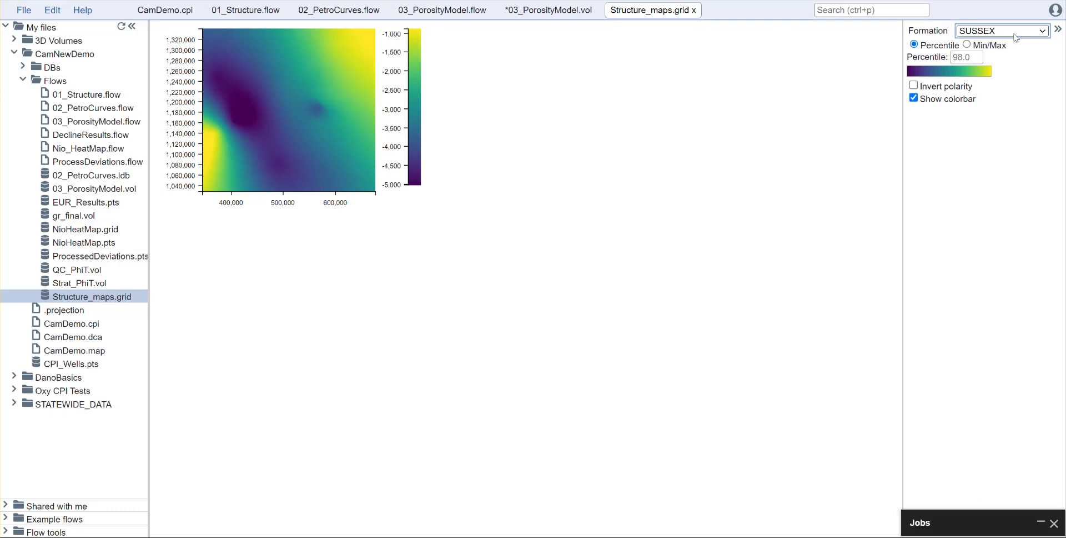
pyautogui.click(1008, 95)
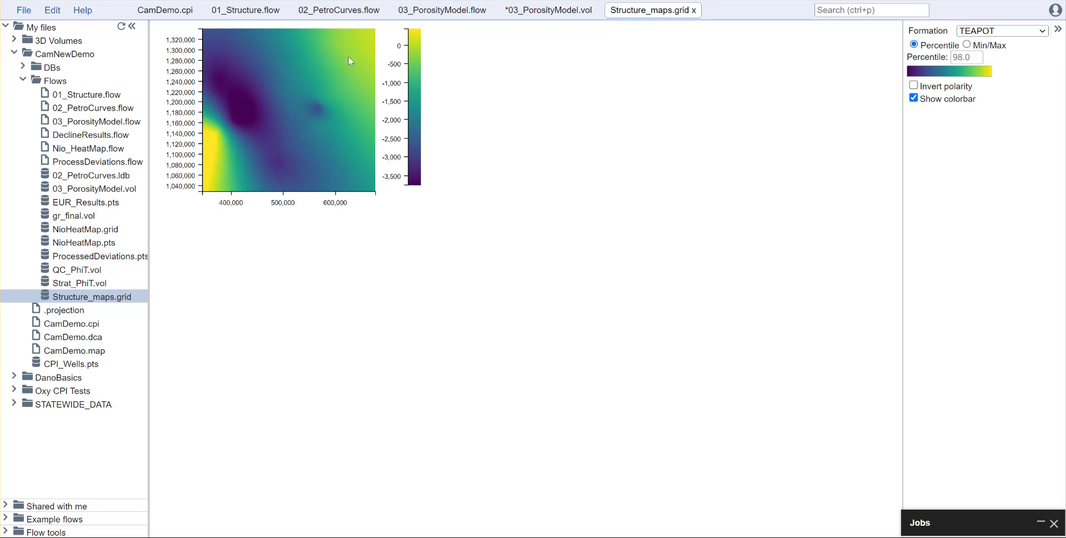
# Show the well log of CamDemo.cpi in the Cutoffs Interpretation module and widen the log view.
pyautogui.click(339, 11)
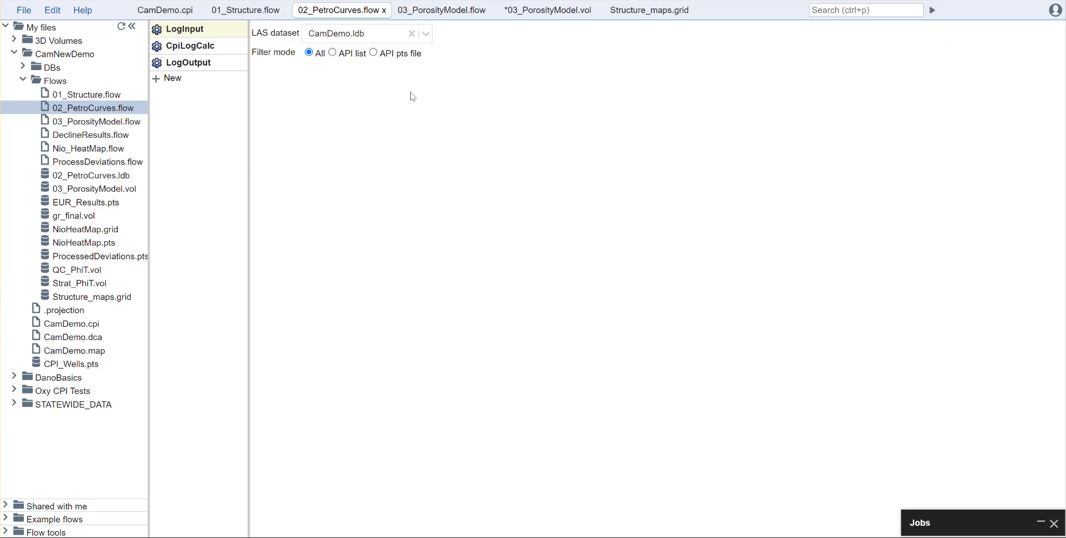
pyautogui.click(165, 10)
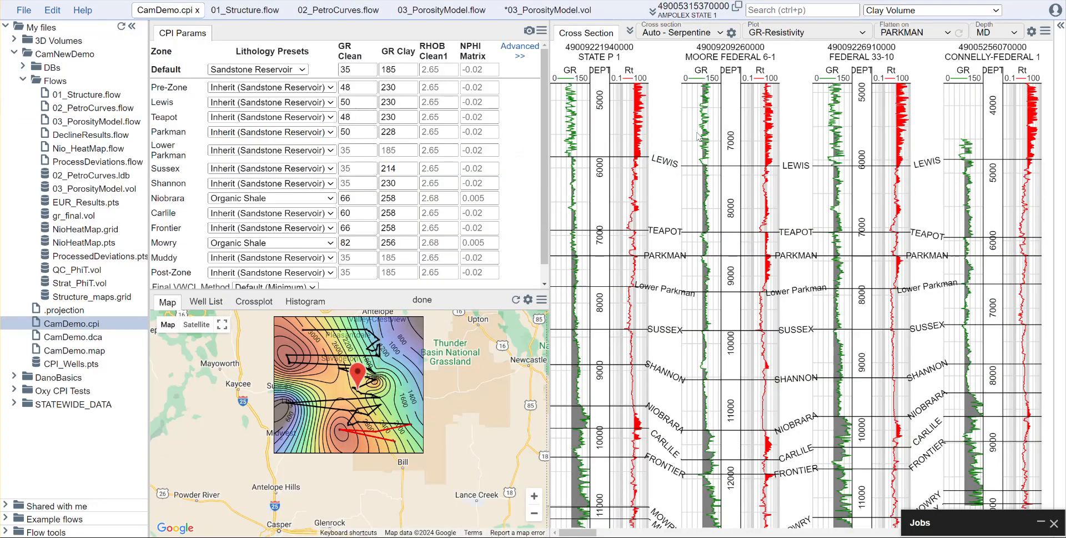
pyautogui.click(630, 31)
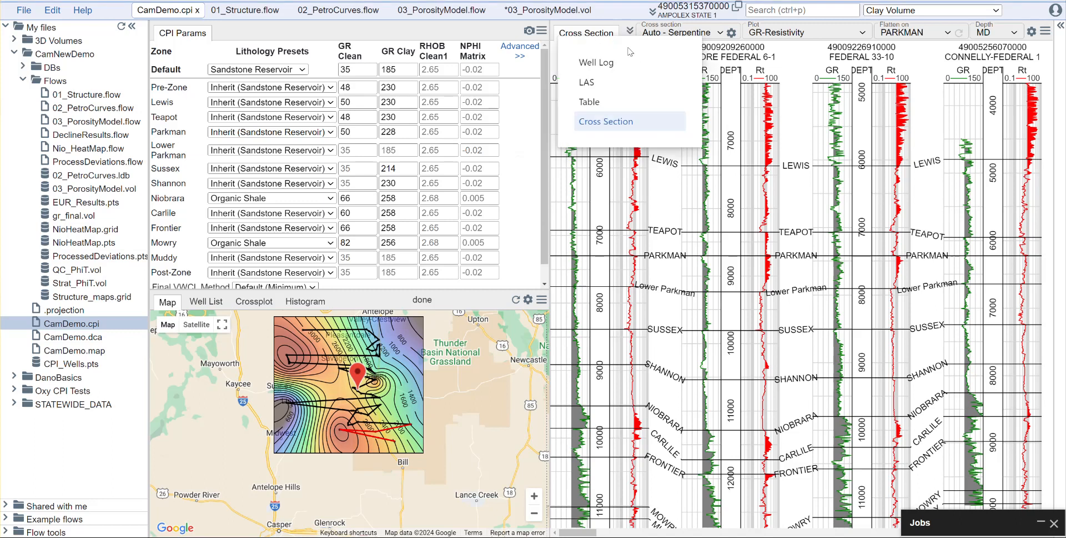
pyautogui.click(626, 66)
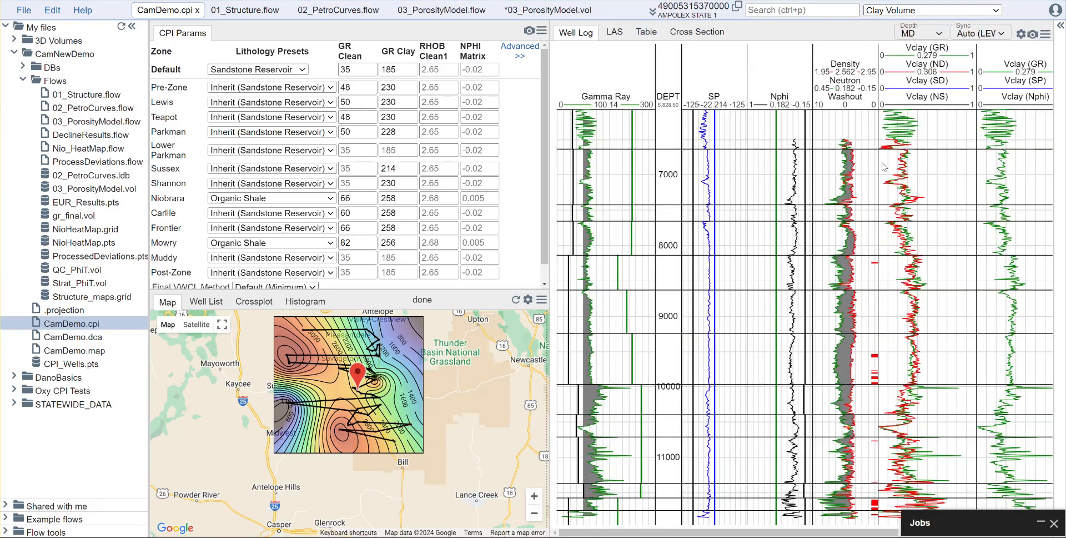
pyautogui.click(943, 12)
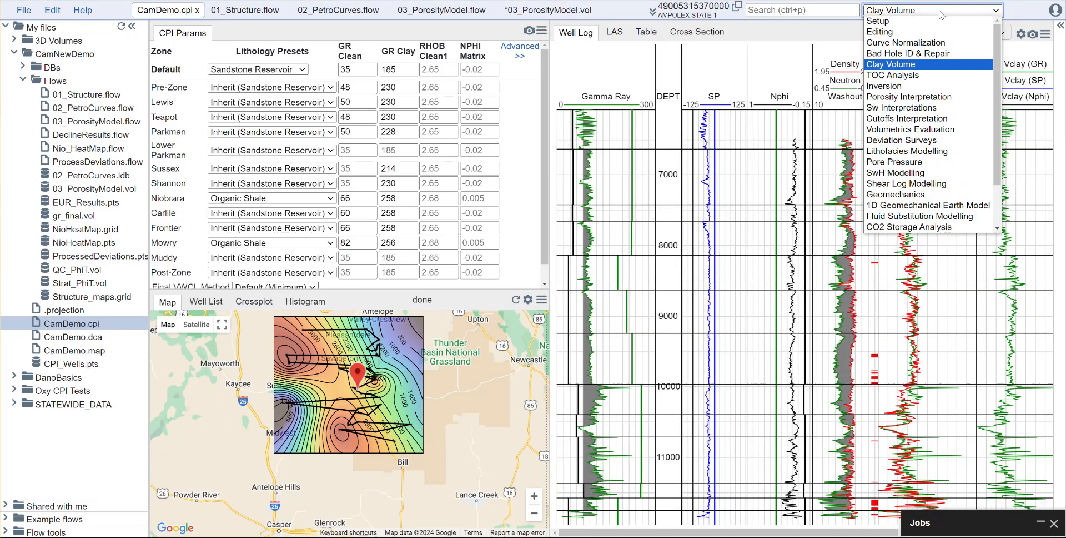
pyautogui.click(933, 123)
pyautogui.moveTo(549, 82); pyautogui.dragTo(391, 108)
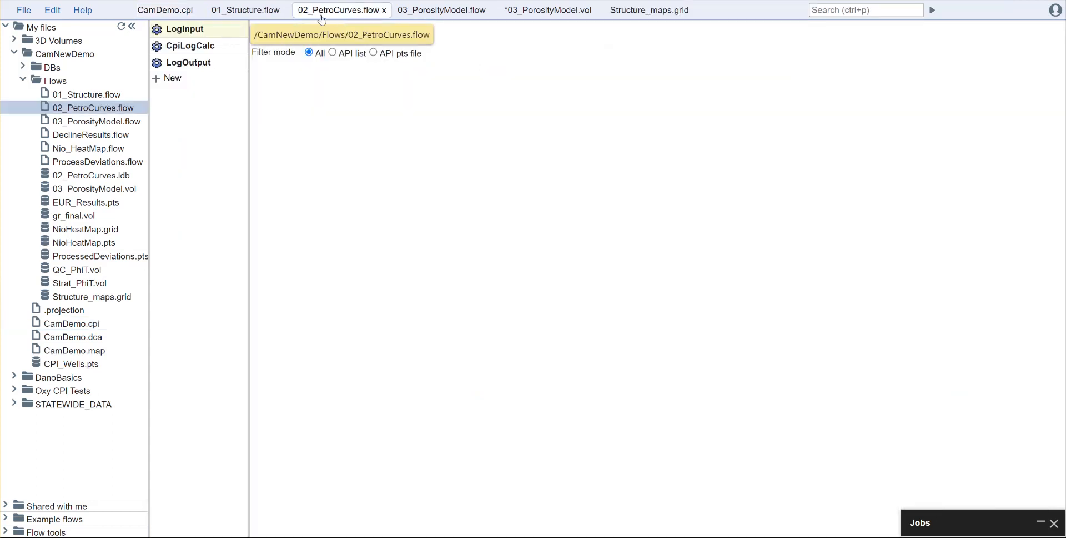
# Review the CpiLogCalc and LogOutput settings of 02_PetroCurves.flow and compare the output file with the LogInput dataset of 03_PorosityModel.flow.
pyautogui.click(189, 46)
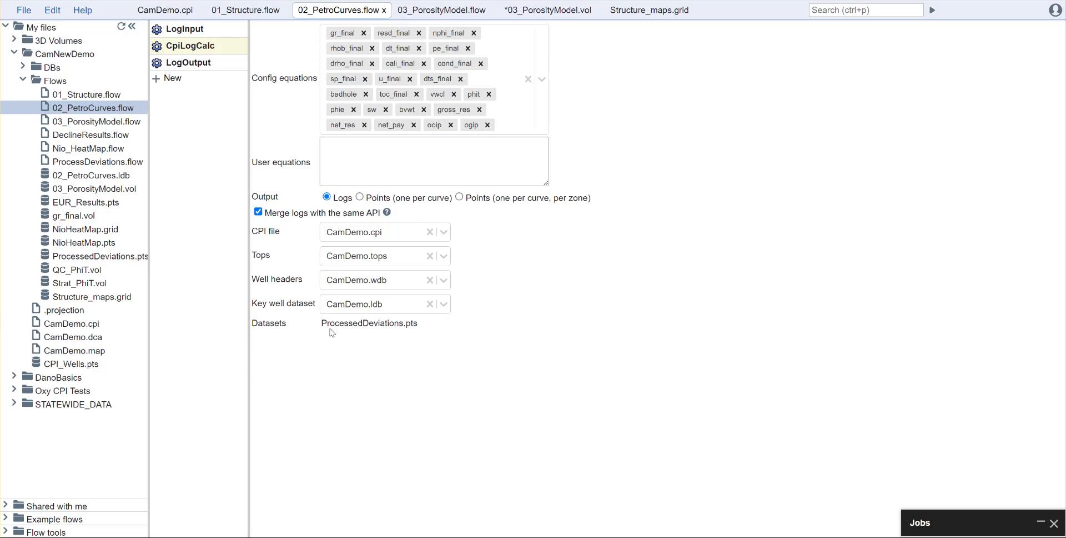
pyautogui.click(204, 62)
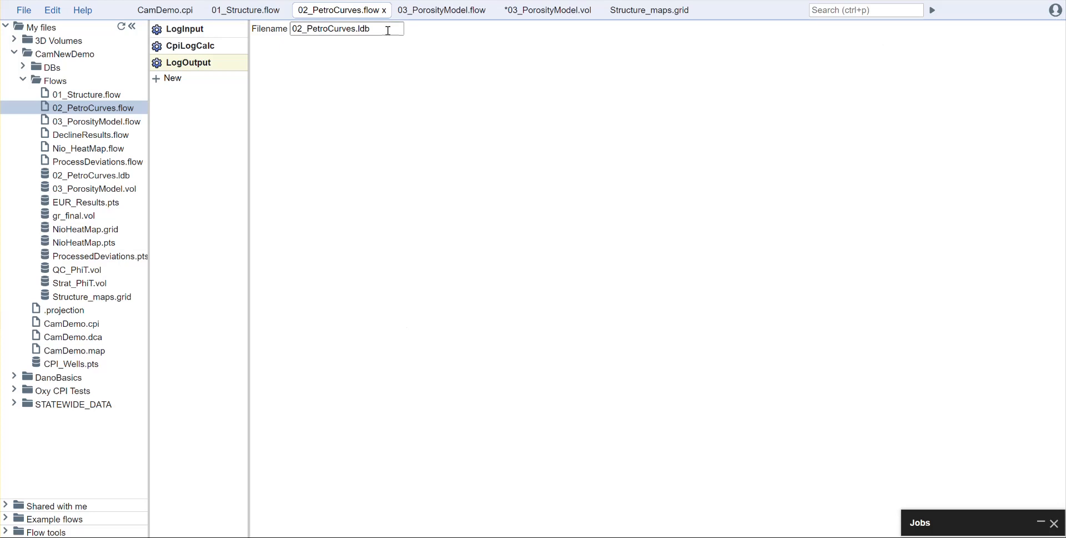
pyautogui.click(441, 12)
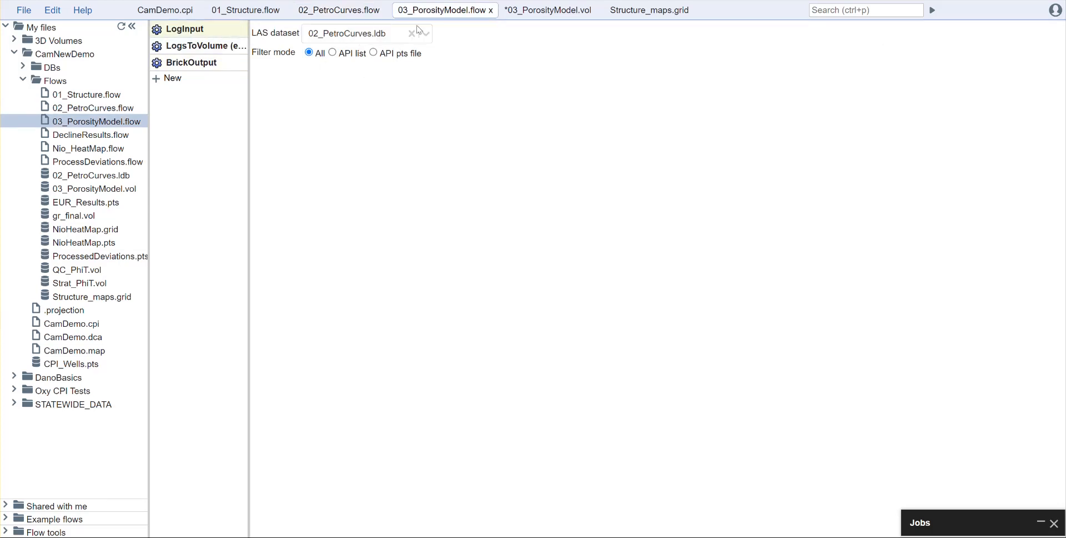
pyautogui.click(344, 12)
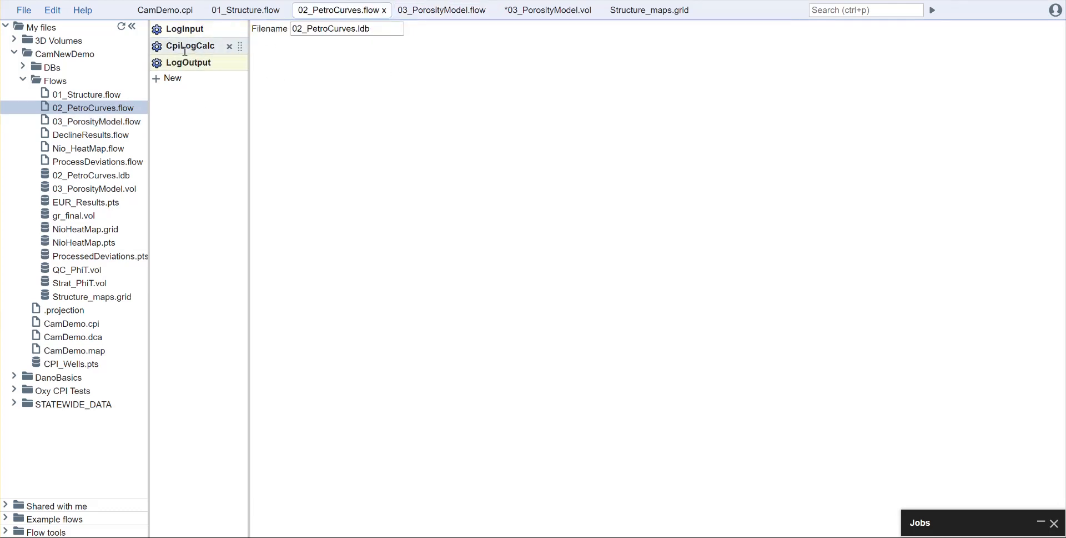
# Check the structure grid and zones of LogsToVolume in 03_PorosityModel.flow against 01_Structure.flow, and set the curve to PHIT.
pyautogui.click(442, 15)
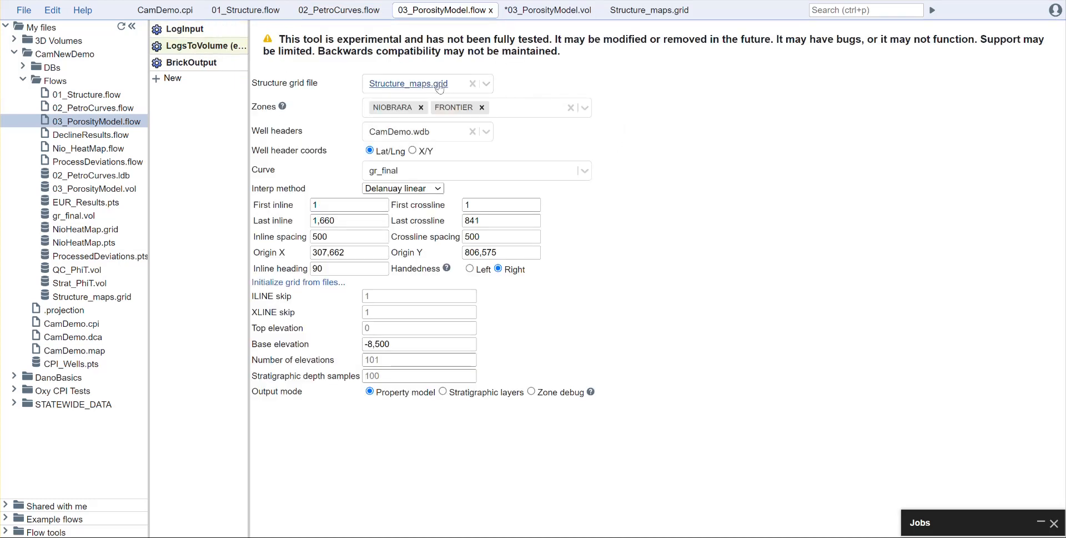
pyautogui.click(246, 10)
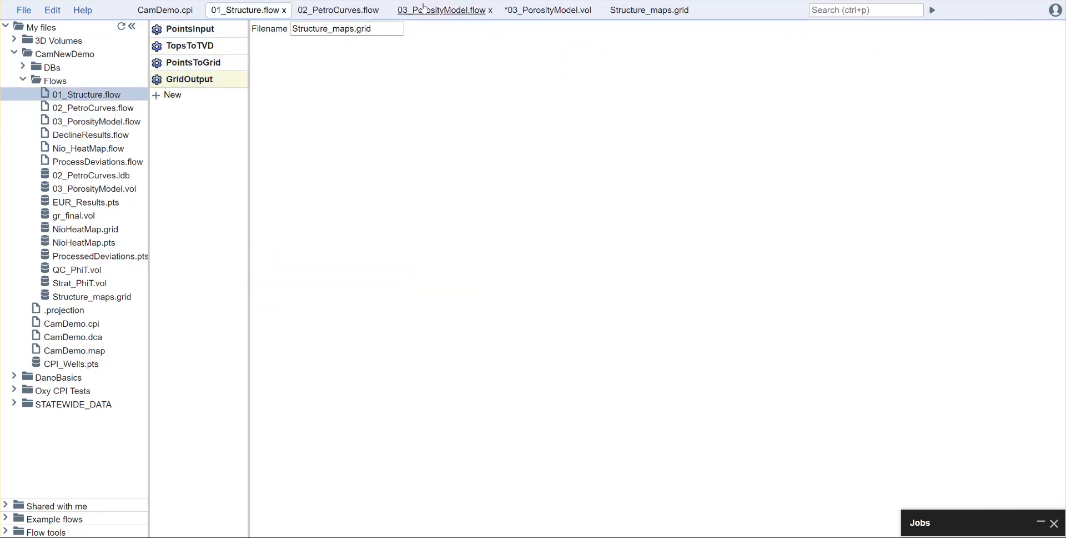
pyautogui.click(444, 10)
pyautogui.click(536, 106)
pyautogui.click(536, 106)
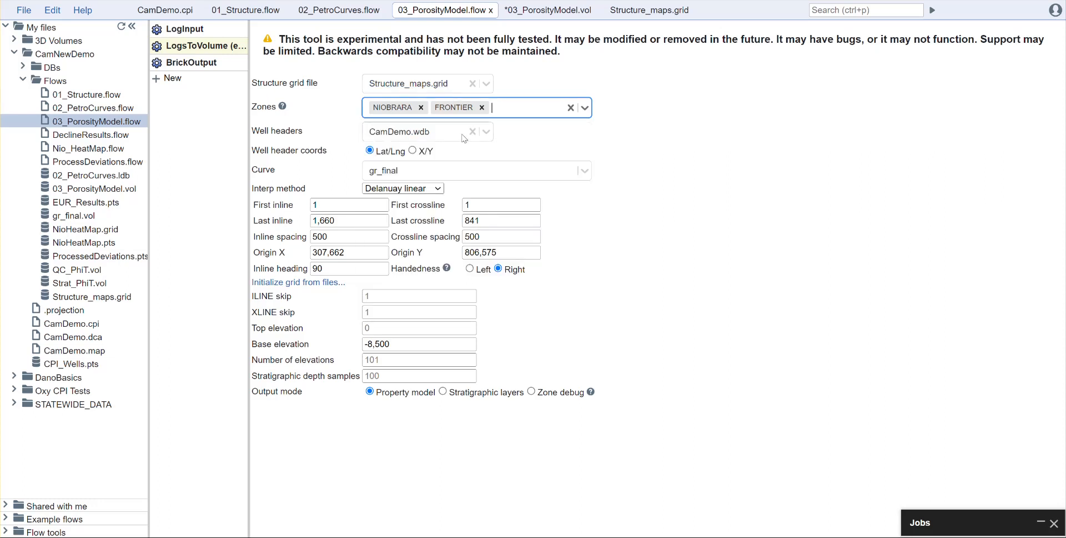
pyautogui.click(522, 172)
pyautogui.click(408, 201)
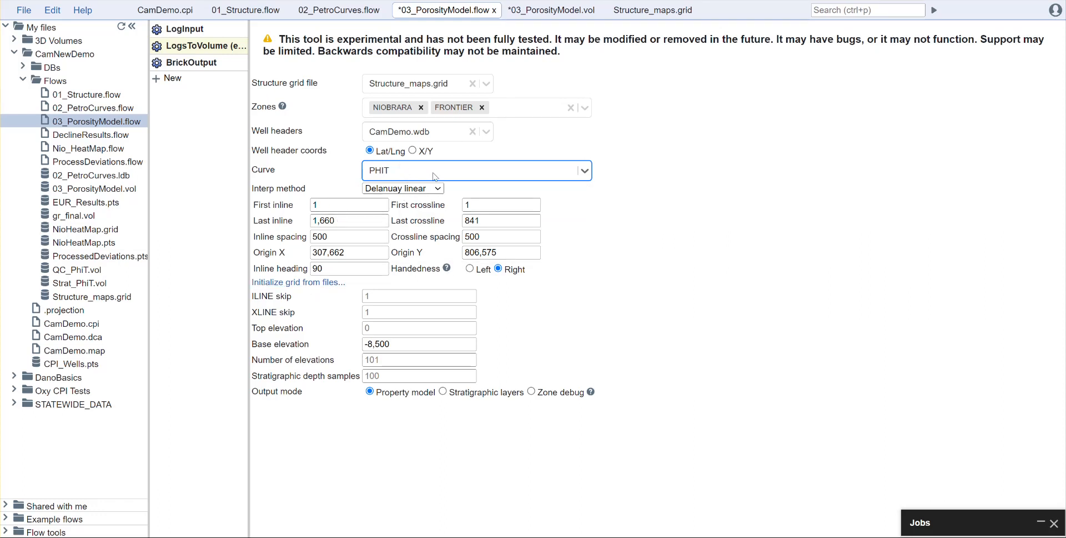
# Preview initializing the LogsToVolume grid from 03_PorosityModel.vol and dismiss it without applying.
pyautogui.click(311, 283)
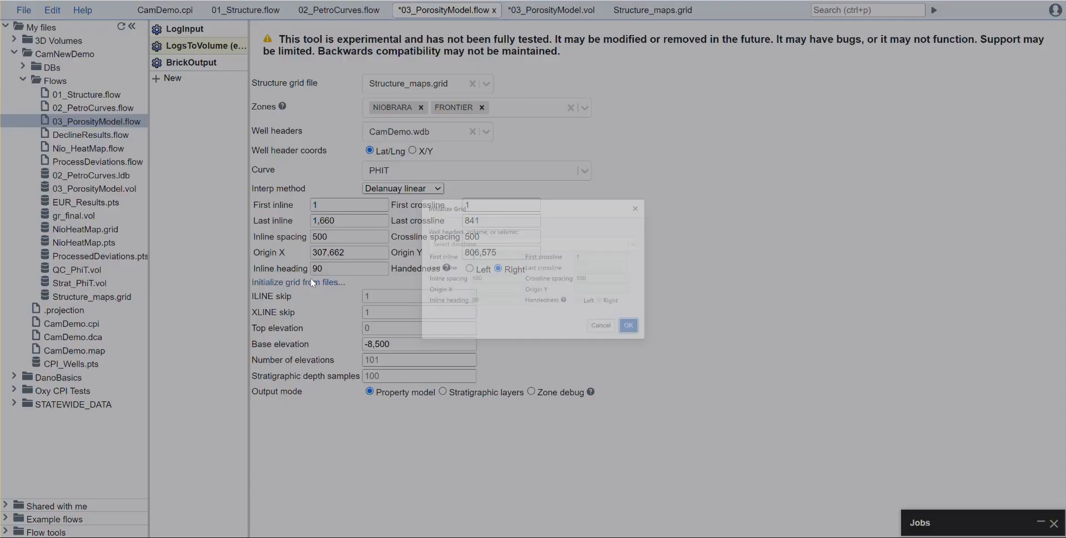
pyautogui.click(566, 232)
pyautogui.click(511, 262)
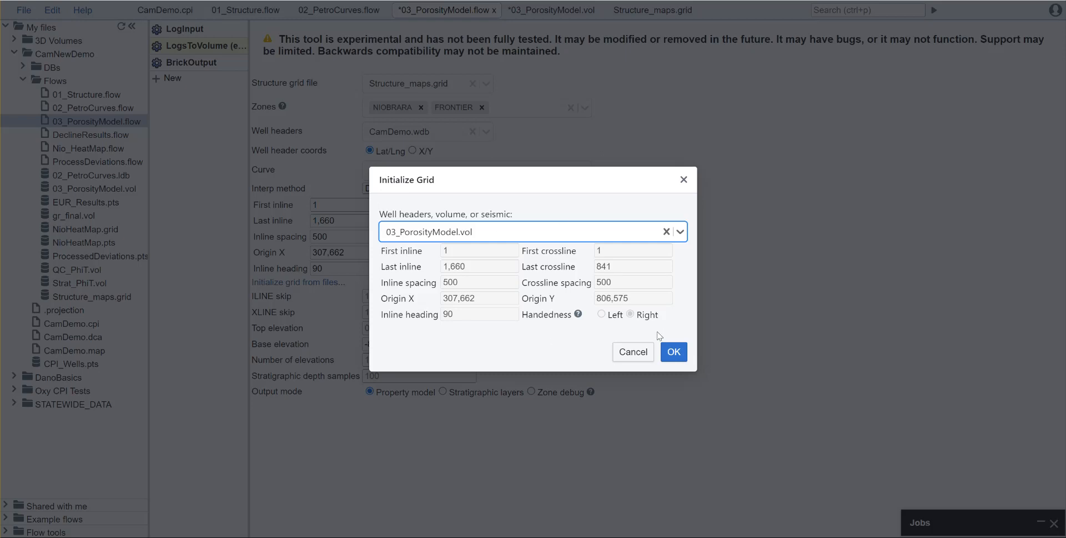
pyautogui.click(639, 351)
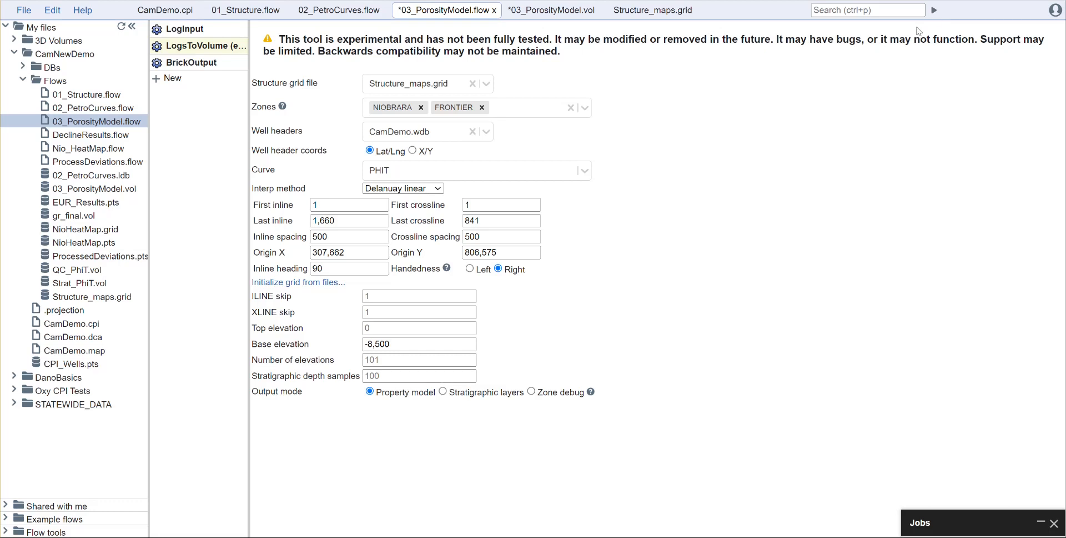
# View the porosity volume 03_PorosityModel.vol in 3D together with its slices and wells.
pyautogui.click(554, 14)
pyautogui.moveTo(894, 418); pyautogui.dragTo(918, 410)
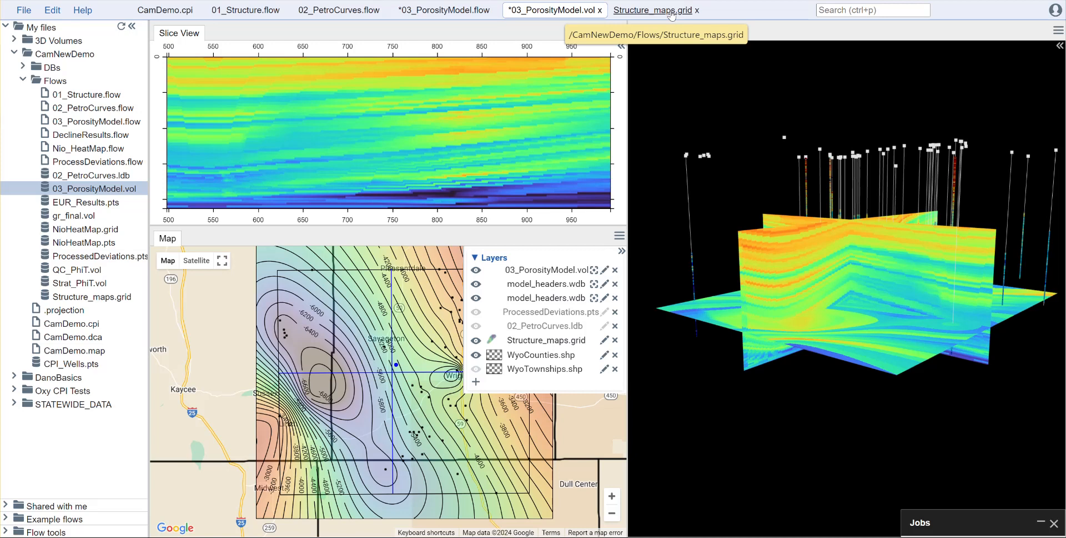
# Open gr_final.vol from the Flows folder, move its inline slice to 789 and locate the volume's outline on the map.
pyautogui.doubleClick(75, 216)
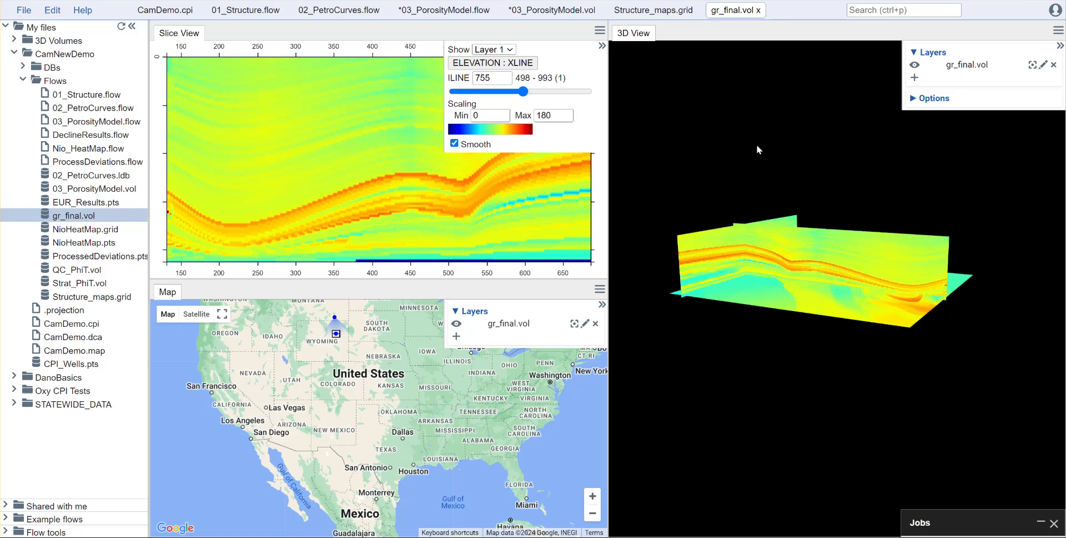
pyautogui.moveTo(704, 261); pyautogui.dragTo(855, 272)
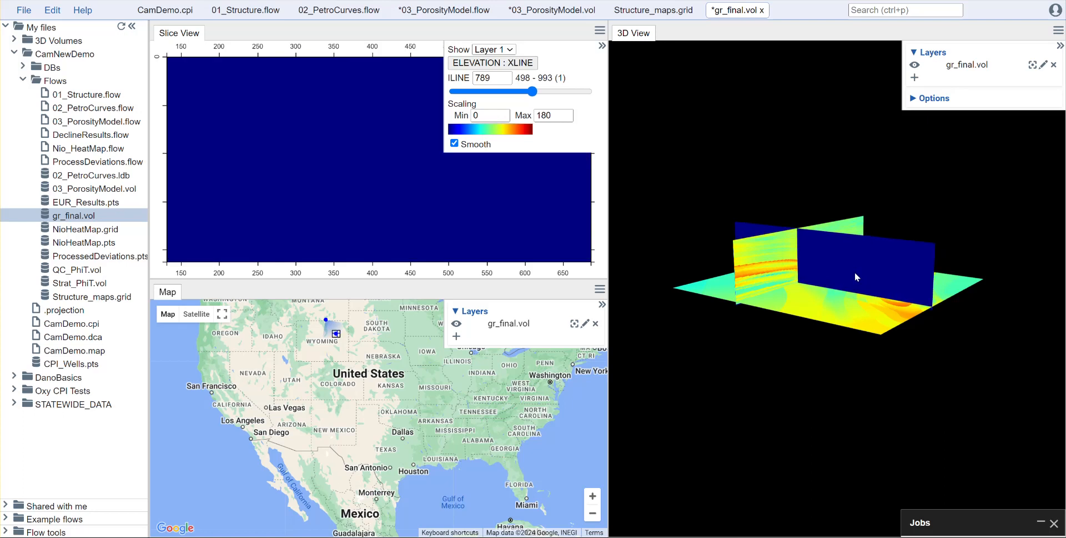
pyautogui.scroll(5, 349, 351)
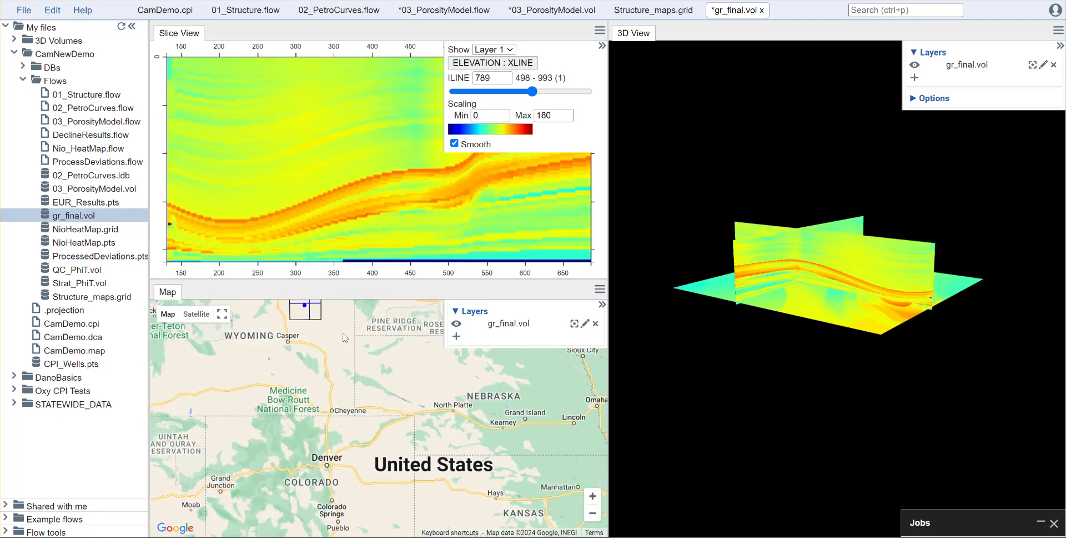
pyautogui.scroll(1, 430, 427)
pyautogui.moveTo(430, 427); pyautogui.dragTo(544, 467)
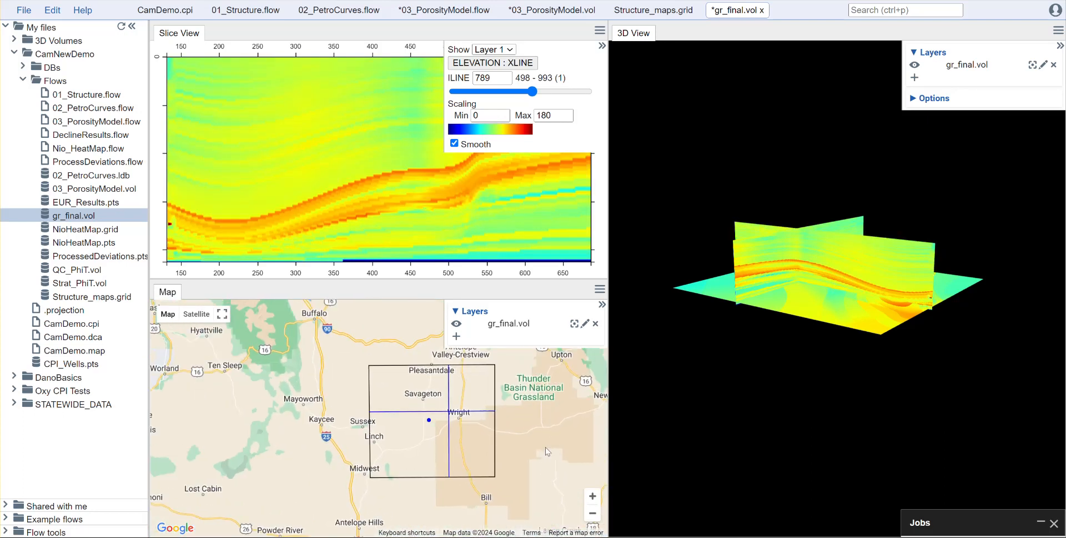
# Move the inline slice of gr_final.vol to 872 and shift the crossline slice east to examine the gamma ray layering in 3D.
pyautogui.moveTo(820, 388); pyautogui.dragTo(839, 398)
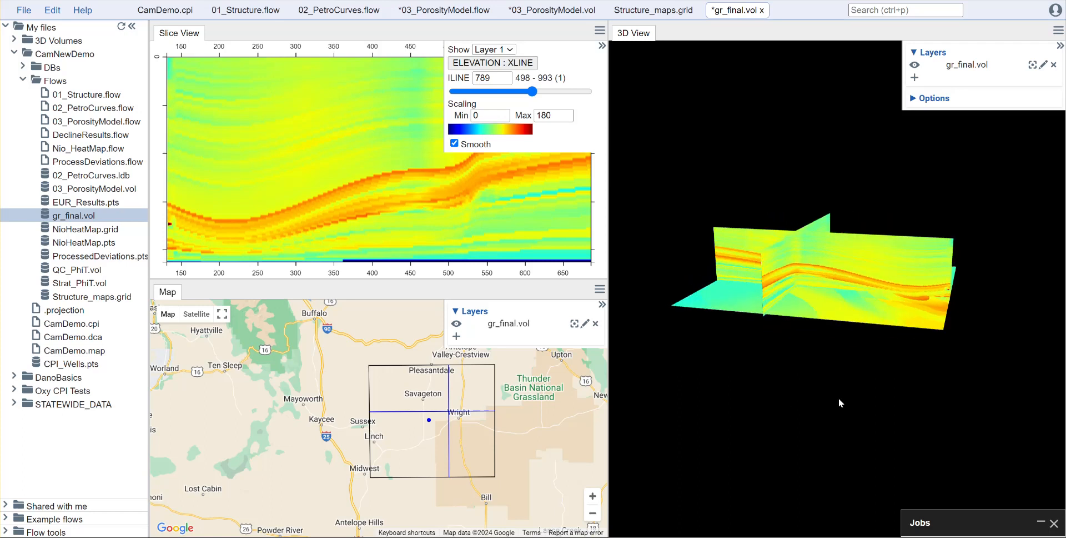
pyautogui.moveTo(859, 256); pyautogui.dragTo(857, 268)
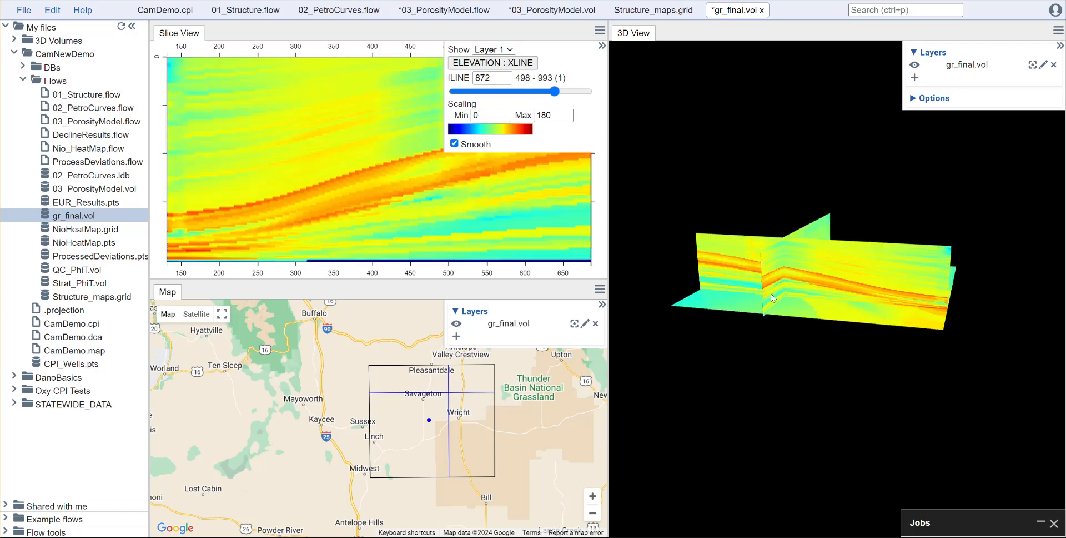
pyautogui.moveTo(781, 340); pyautogui.dragTo(815, 340)
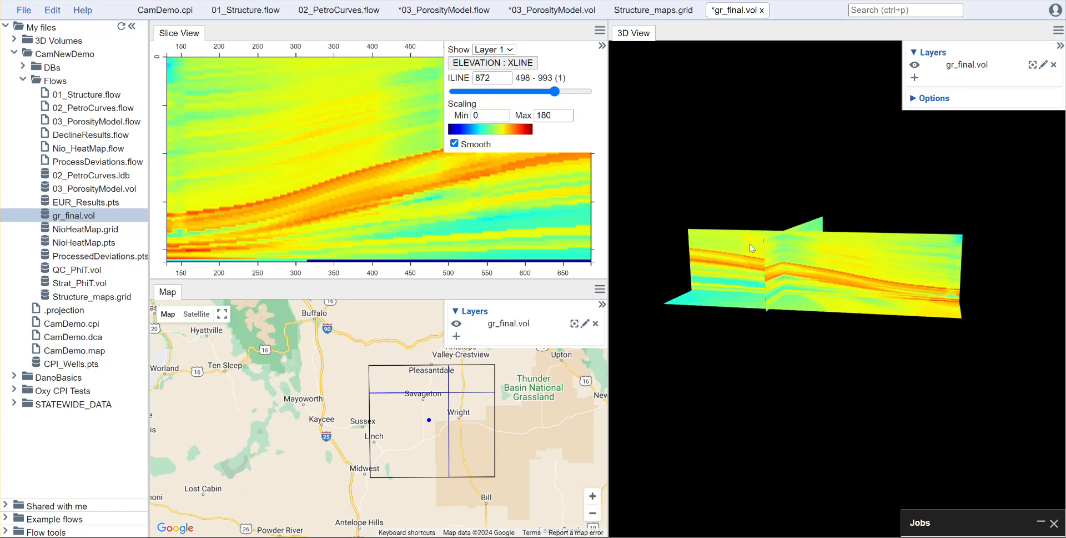
pyautogui.moveTo(812, 341)
pyautogui.mouseDown()
pyautogui.moveTo(798, 324)
pyautogui.moveTo(791, 339)
pyautogui.moveTo(831, 338)
pyautogui.mouseUp()
pyautogui.moveTo(834, 280); pyautogui.dragTo(831, 364)
pyautogui.moveTo(858, 317); pyautogui.dragTo(899, 367)
pyautogui.moveTo(941, 254)
pyautogui.mouseDown()
pyautogui.moveTo(995, 254)
pyautogui.moveTo(862, 341)
pyautogui.moveTo(843, 369)
pyautogui.moveTo(891, 372)
pyautogui.mouseUp()
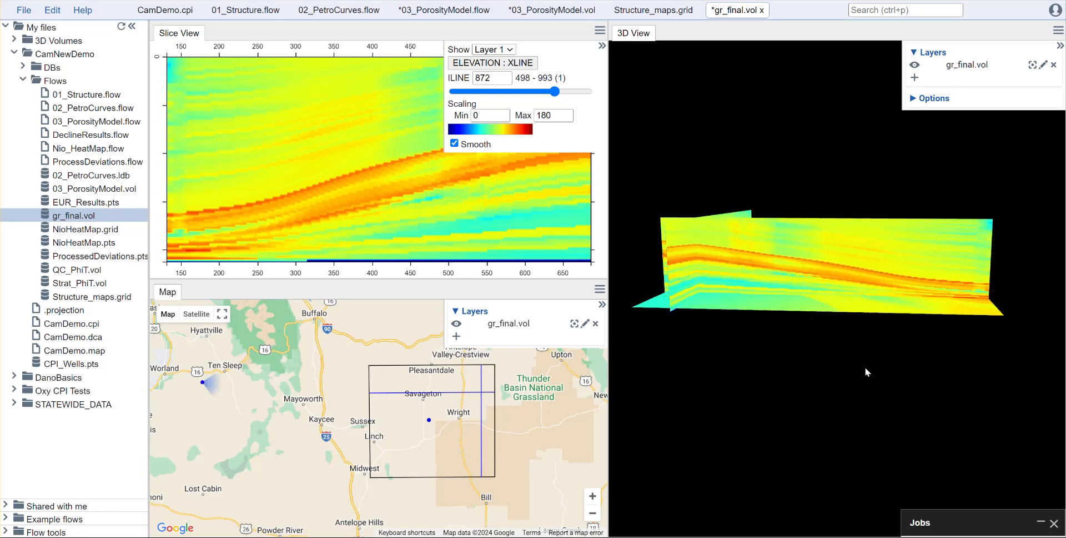